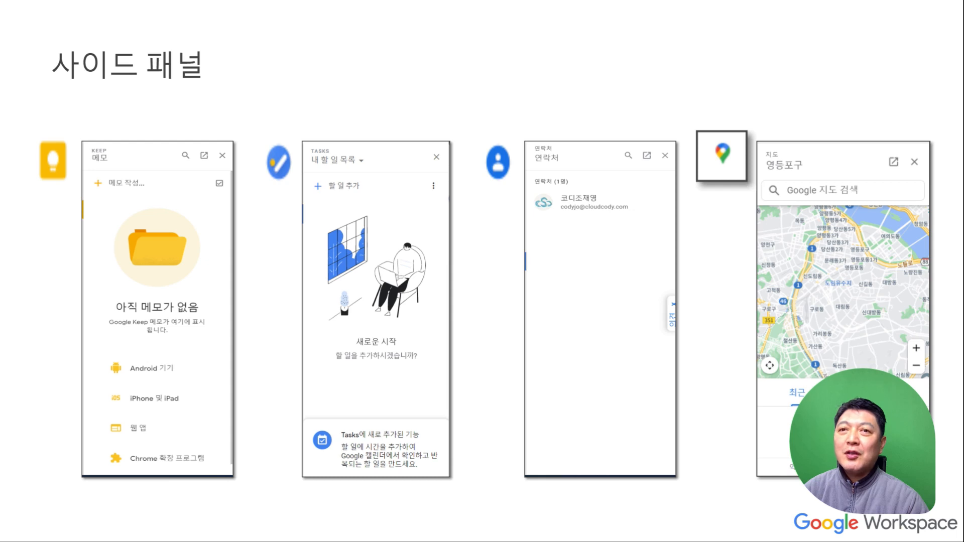
key("Right")
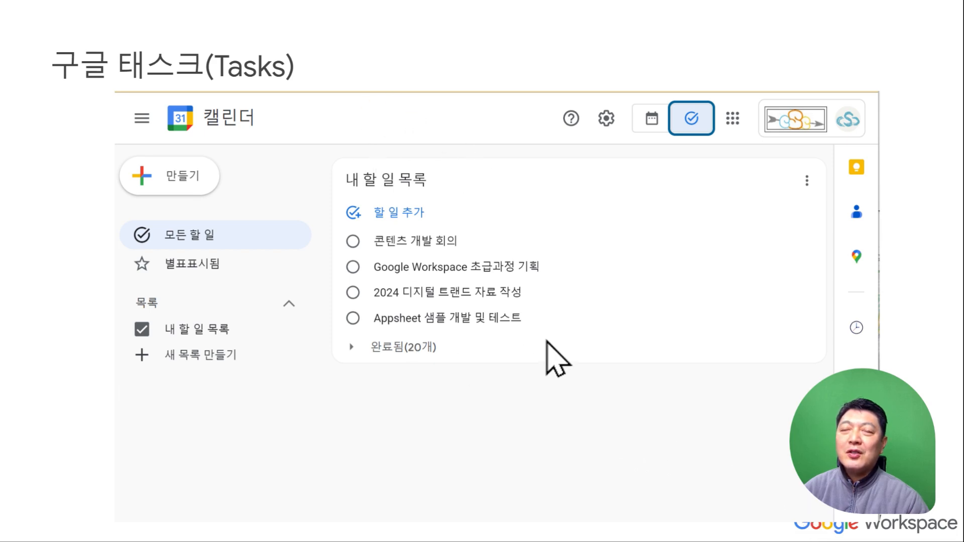
key("Right")
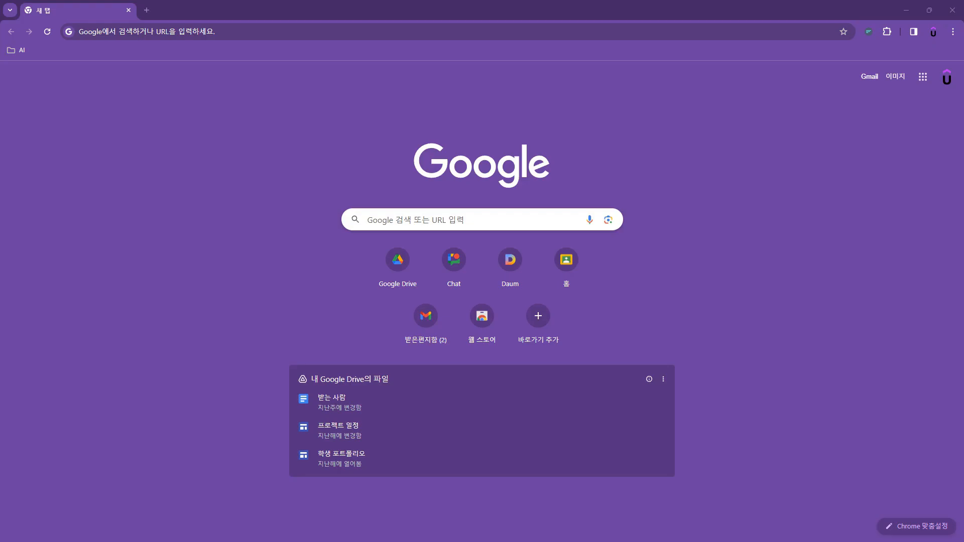
Step: Check which Google account is signed in and open Google Calendar
left_click(947, 79)
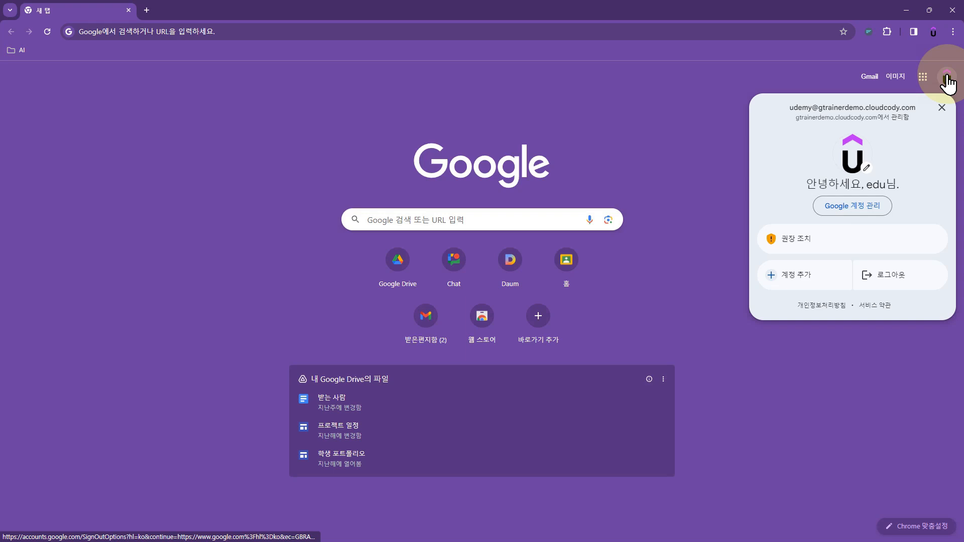
left_click(701, 206)
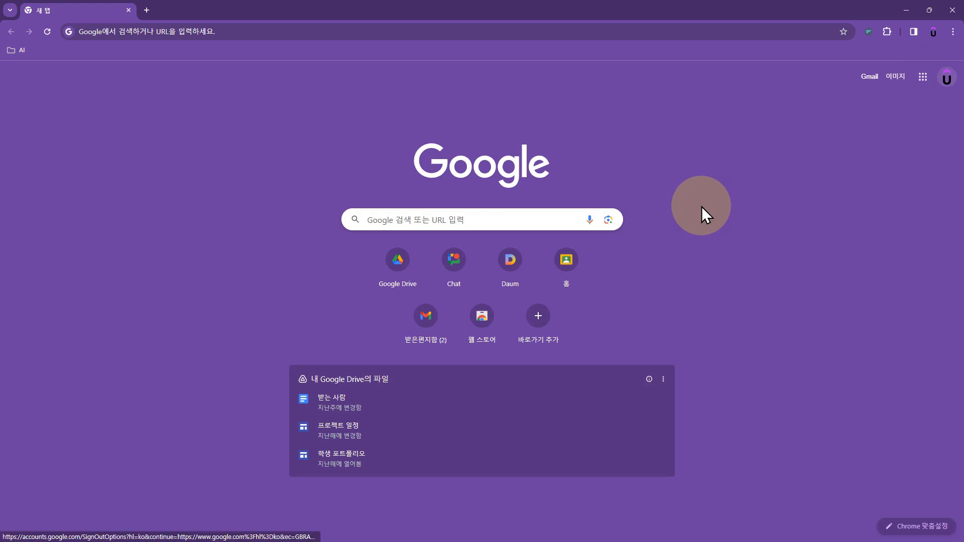
left_click(922, 79)
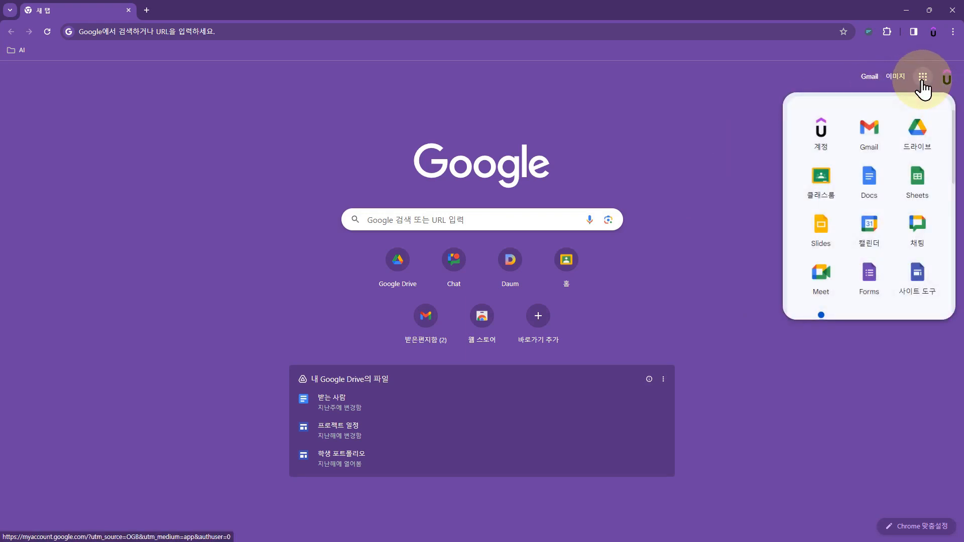
left_click(869, 233)
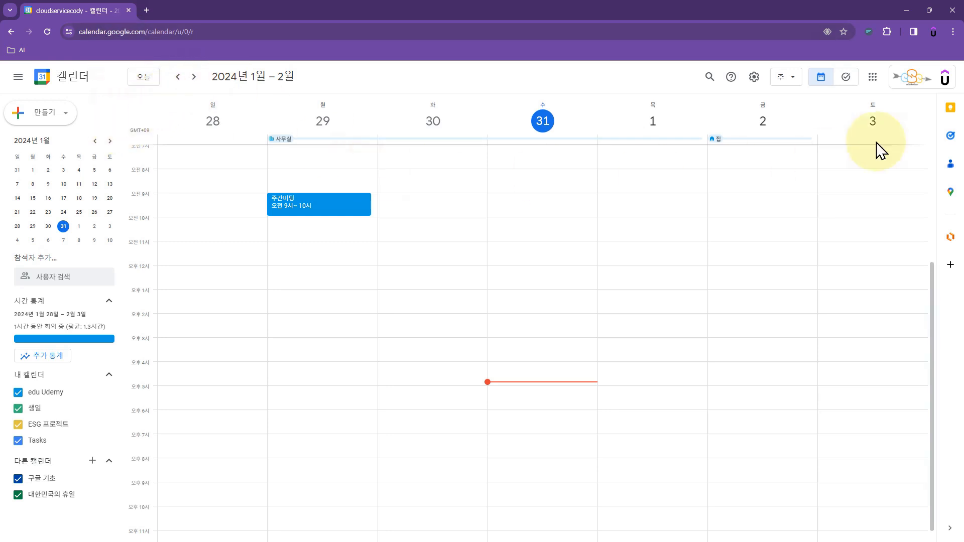
Step: Look at the calendar's advanced search options and leave the search without entering any criteria
left_click(708, 79)
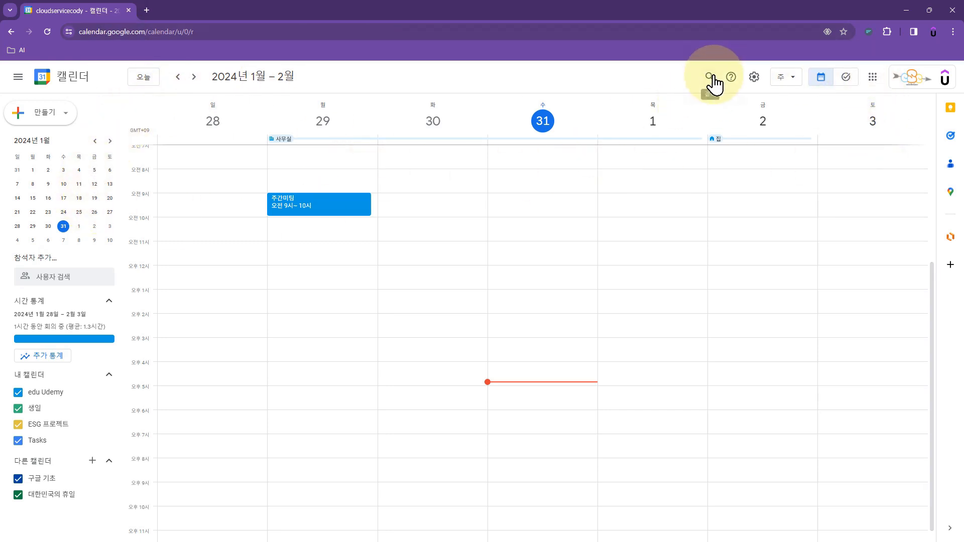
left_click(486, 77)
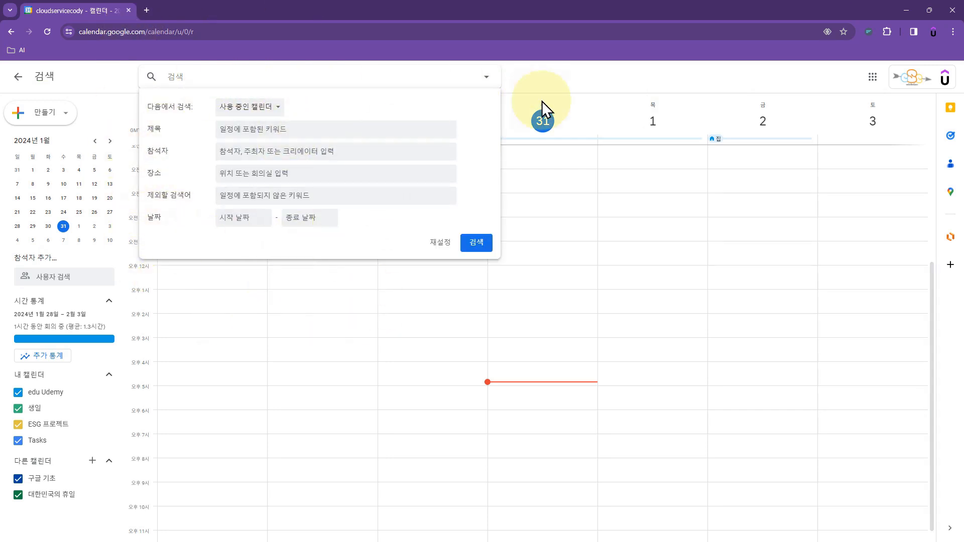
left_click(627, 90)
left_click(625, 82)
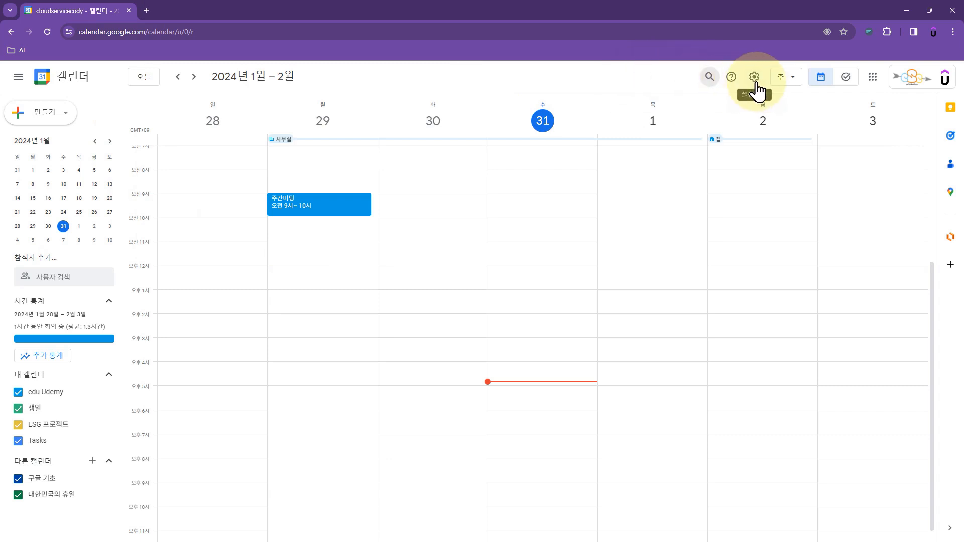
Step: View the calendar by month and return to the week view, with a brief visit to the tasks list
left_click(789, 81)
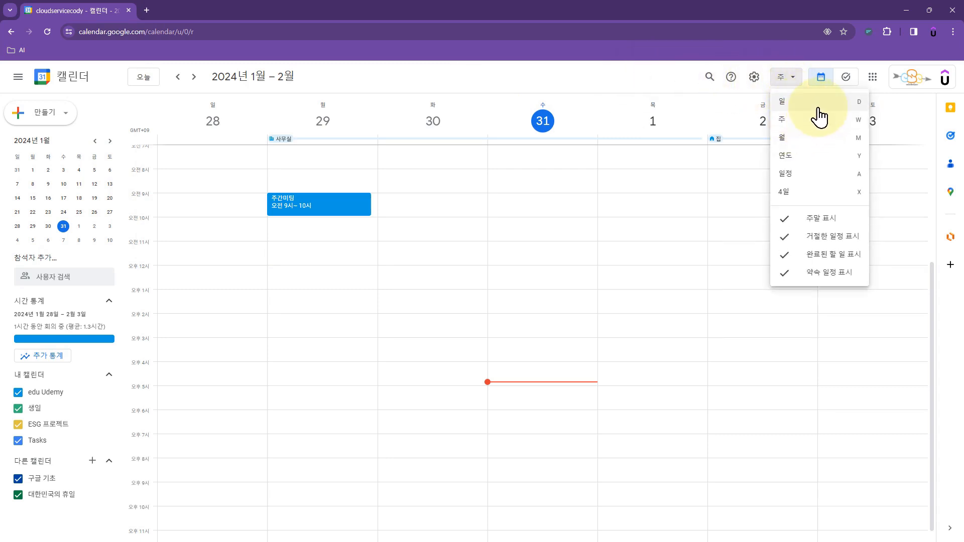
left_click(809, 145)
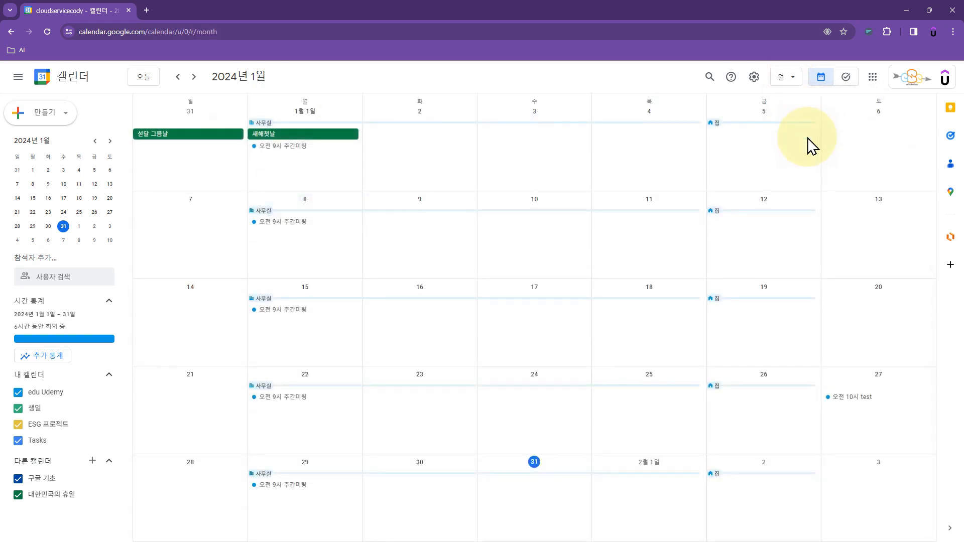
left_click(788, 79)
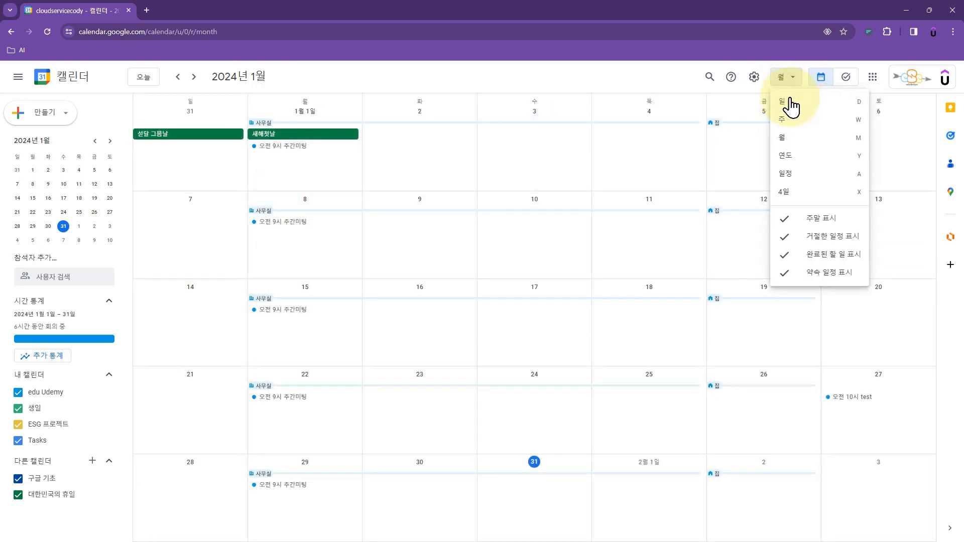
left_click(796, 124)
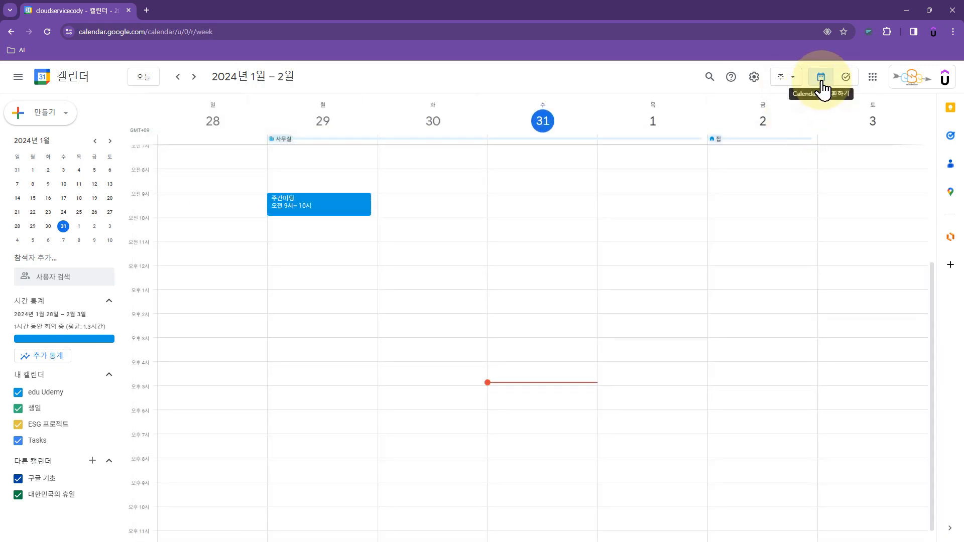
left_click(846, 81)
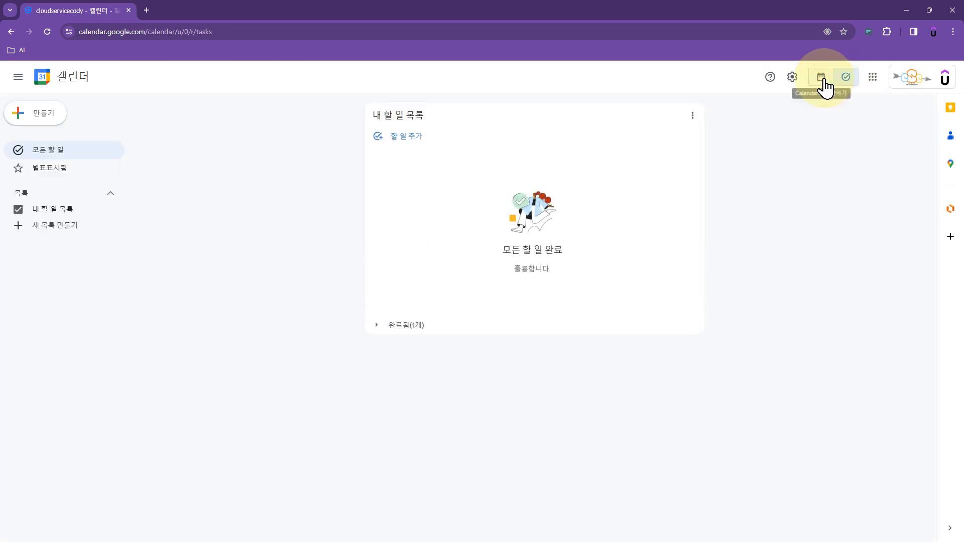
left_click(824, 81)
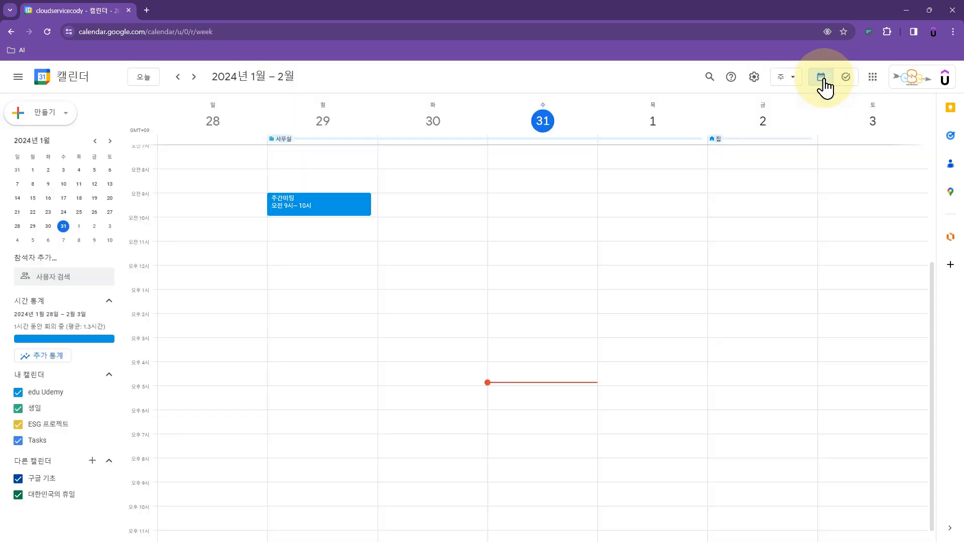
Step: Look at the entry types that can be created and discard the blank event on January 28
left_click(65, 121)
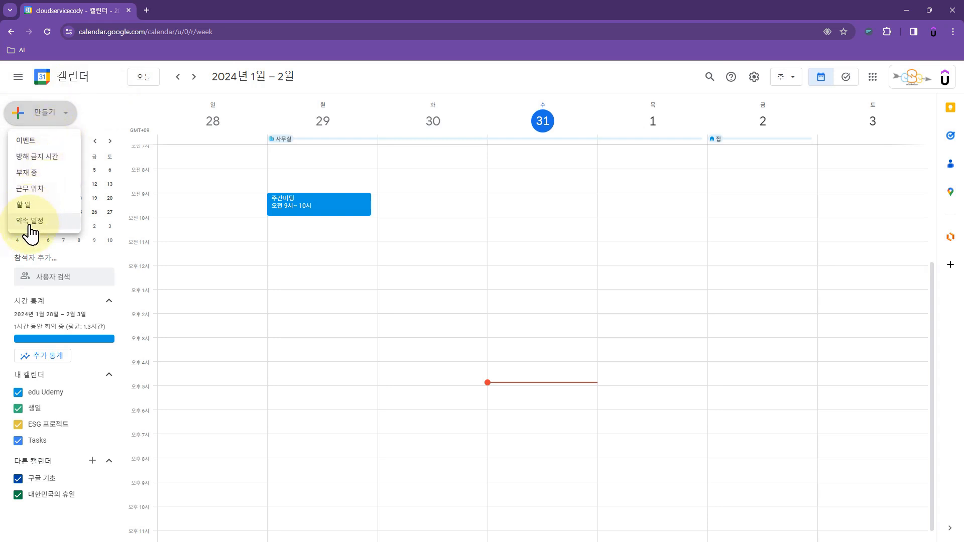
left_click(155, 101)
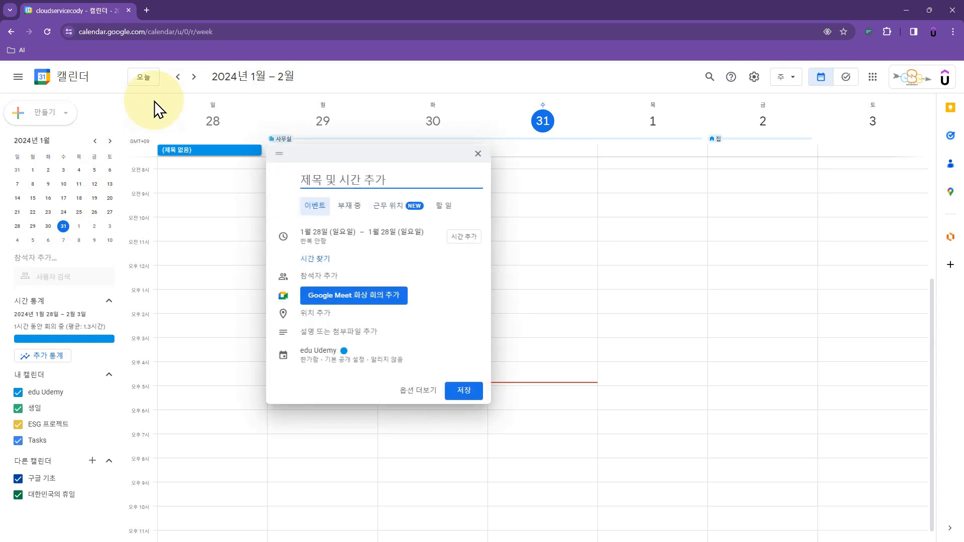
left_click(478, 153)
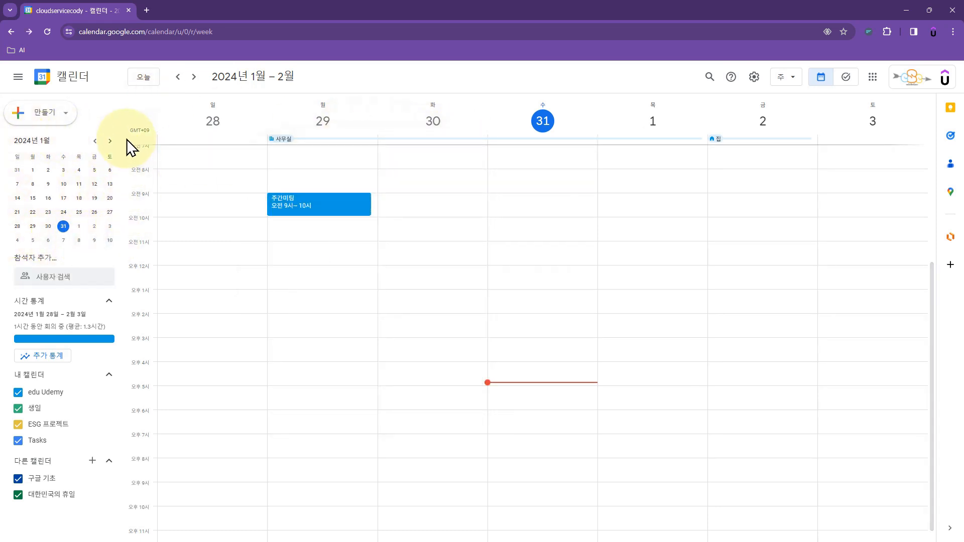
Step: Overlay the first suggested colleague's calendar on the week to compare schedules, and remove it again
left_click(67, 276)
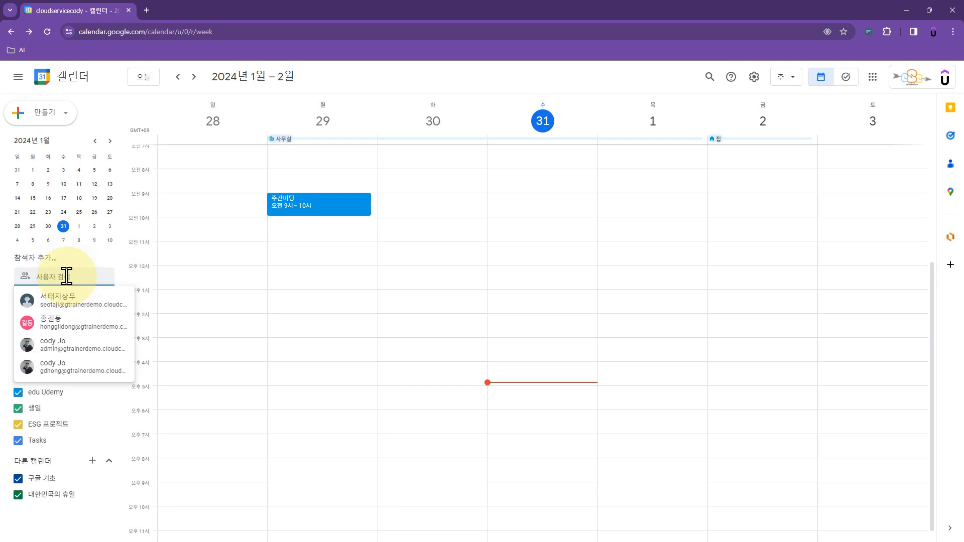
left_click(58, 300)
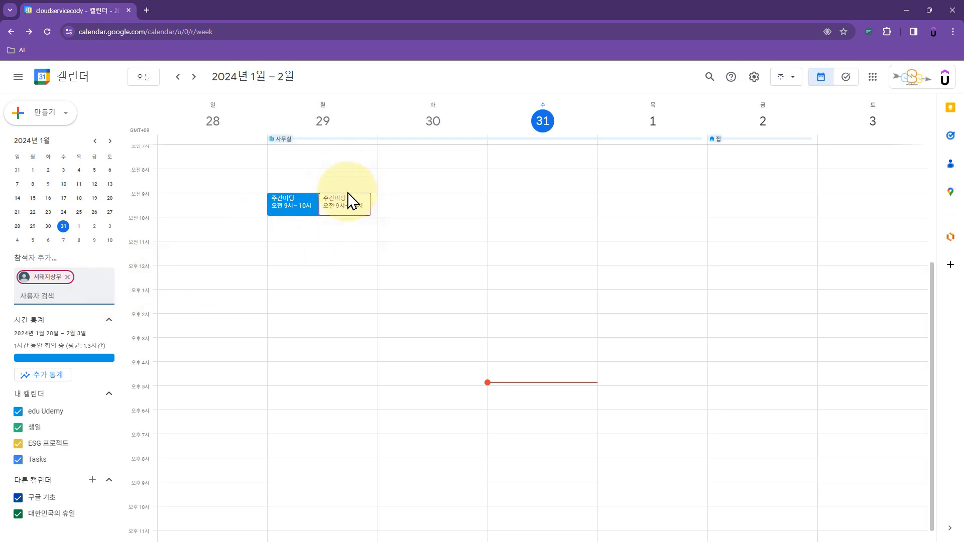
left_click(67, 276)
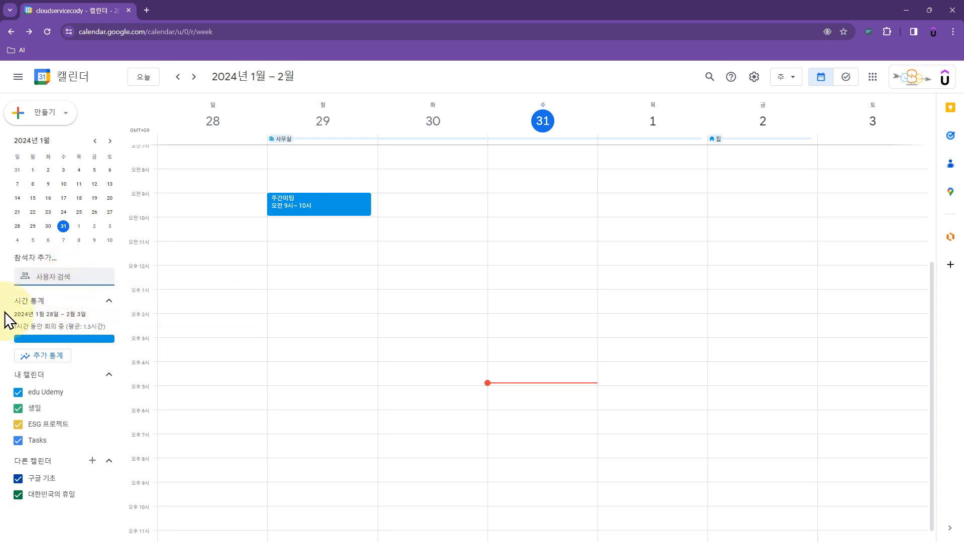
Step: Review the detailed time insights for the week of January 28 to February 3 and close them
left_click(48, 360)
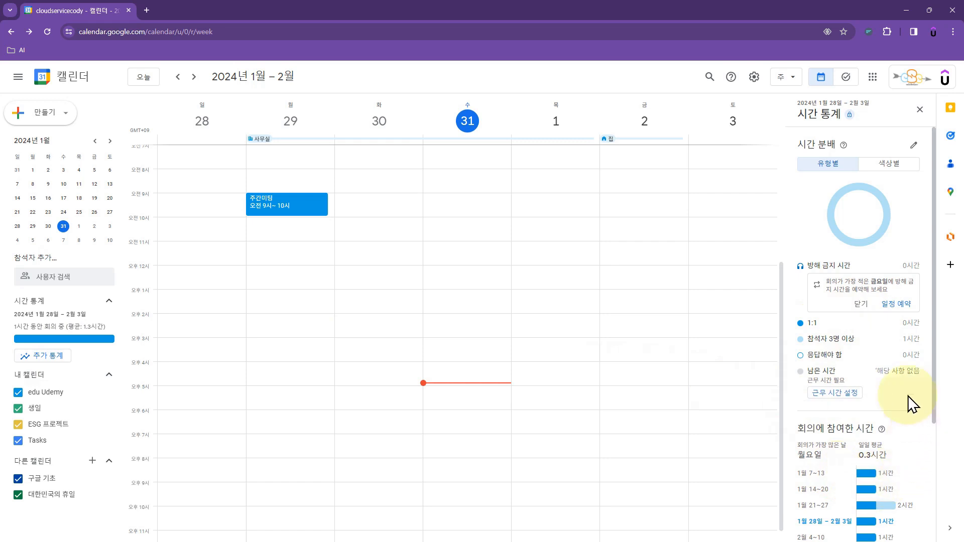
left_click(920, 110)
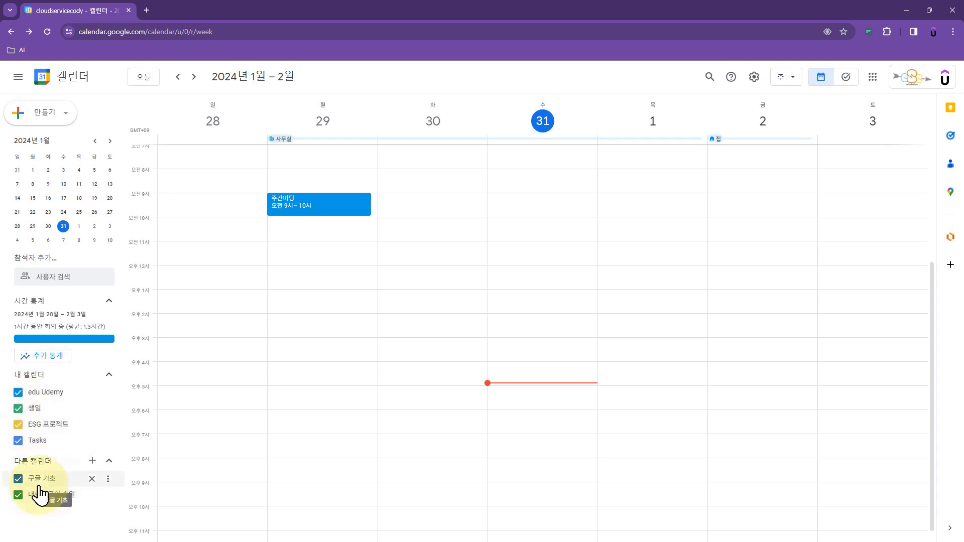
Step: Create a new calendar named "디지털전환" in the (GMT+09:00) 한국 표준시 - 서울 time zone
left_click(92, 462)
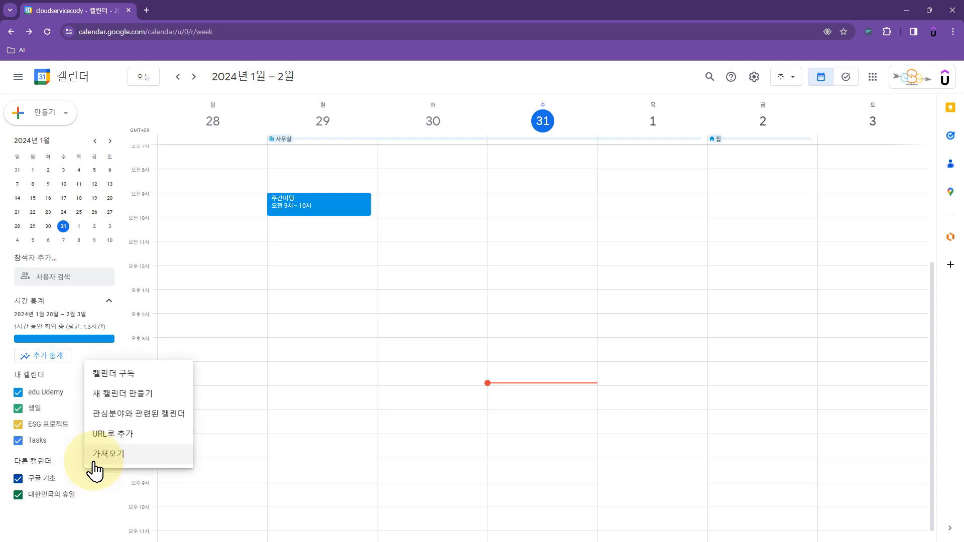
left_click(128, 395)
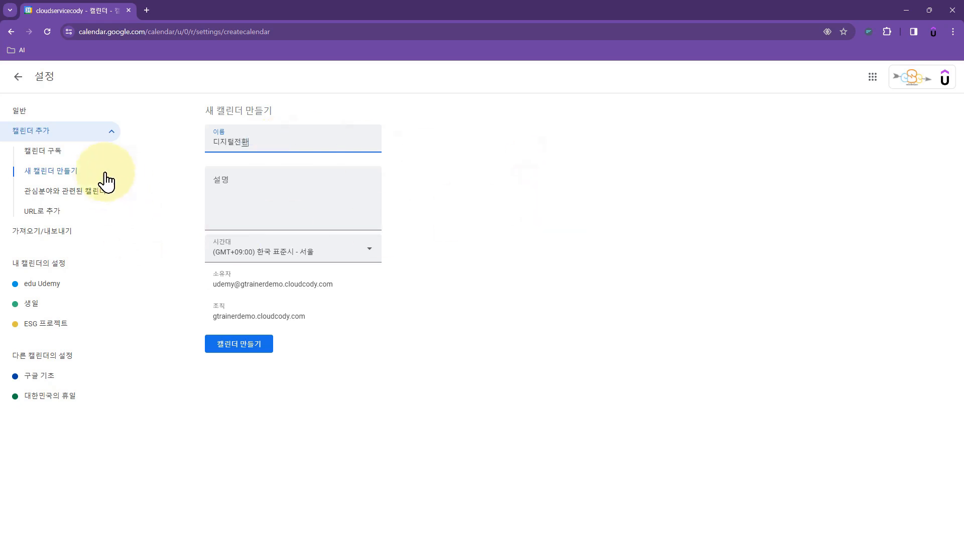
left_click(237, 353)
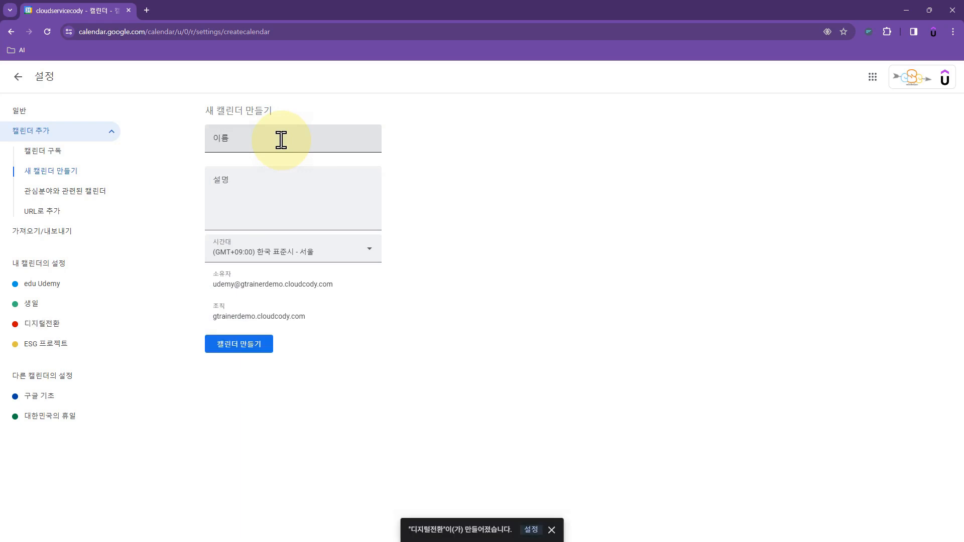
Step: Share the 디지털전환 calendar with the first suggested colleague, with the permission 모든 일정 세부정보 보기
left_click(531, 534)
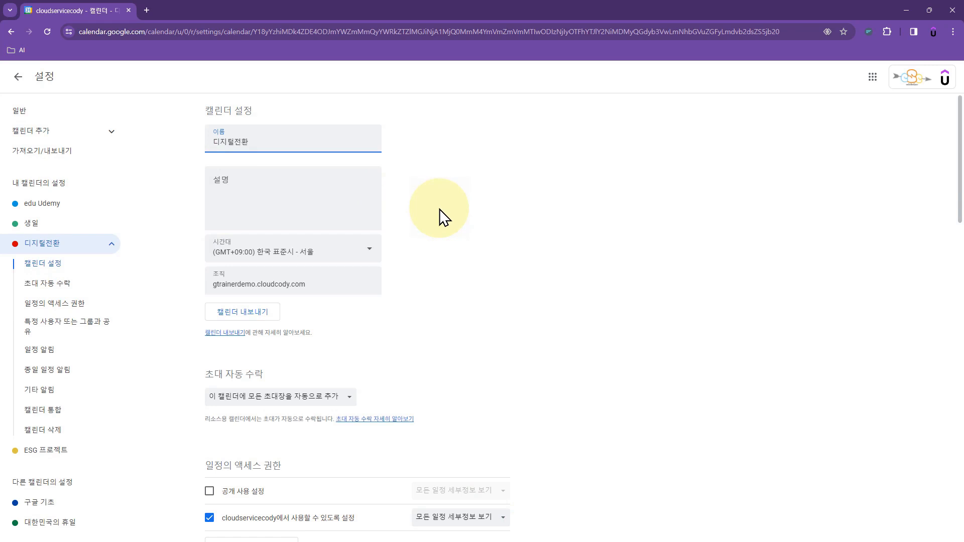
scroll(444, 216, "down", 3)
scroll(443, 216, "down", 2)
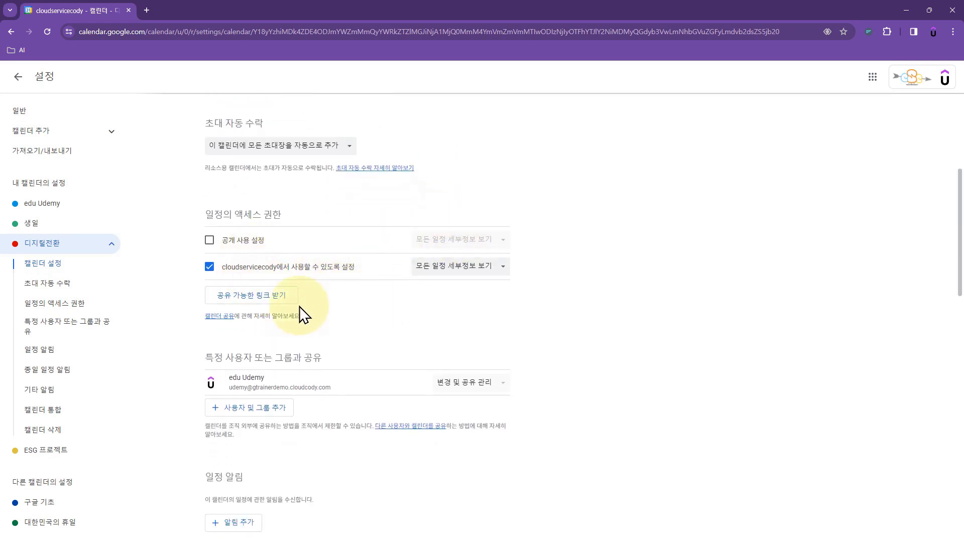
scroll(371, 310, "down", 1)
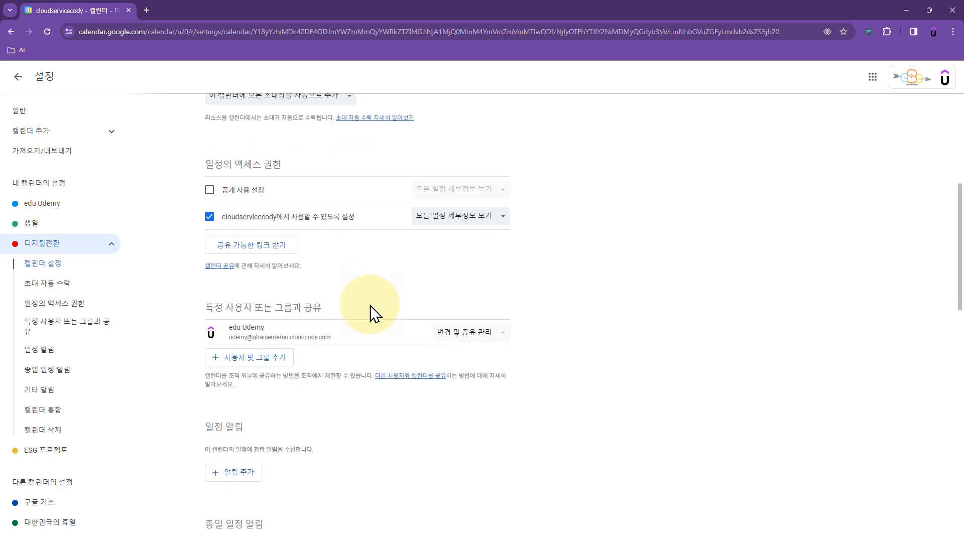
left_click(272, 360)
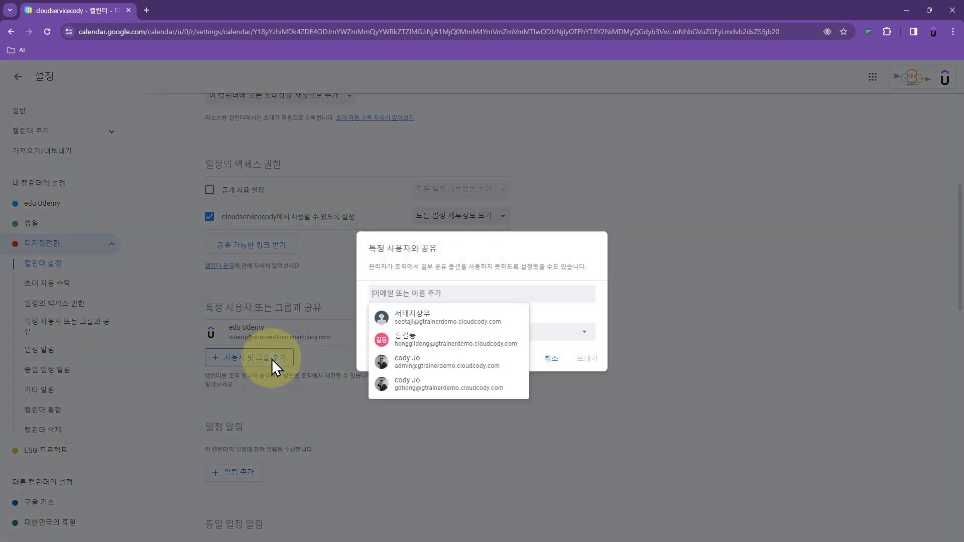
left_click(427, 322)
left_click(542, 347)
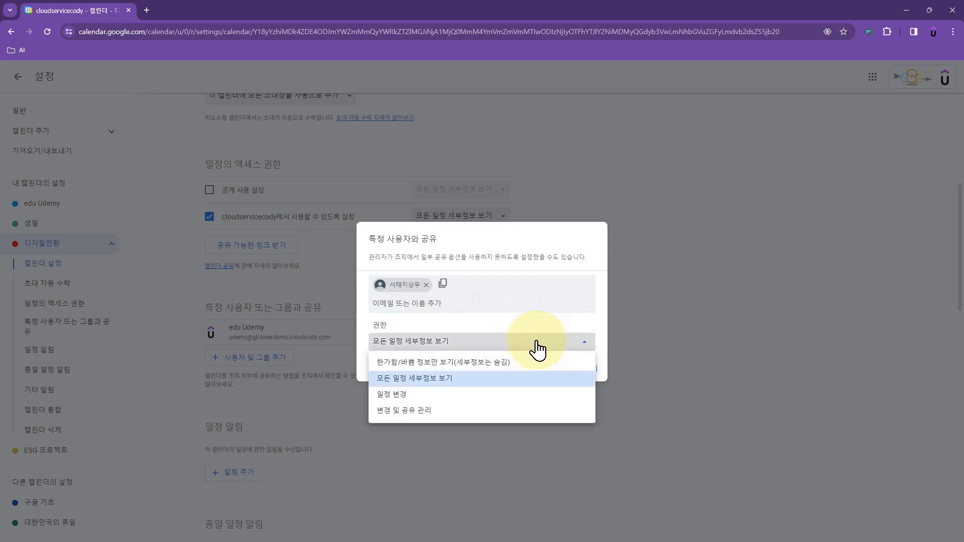
left_click(425, 382)
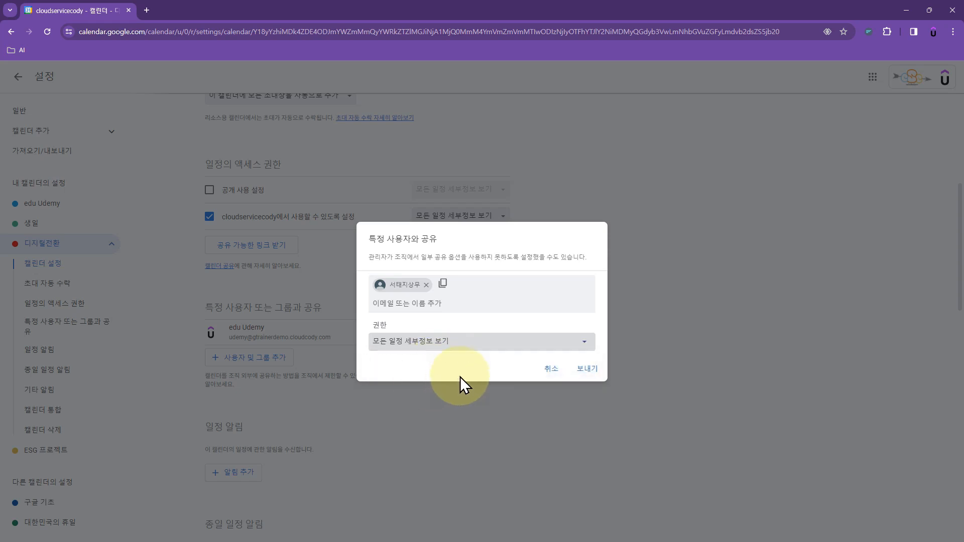
left_click(585, 372)
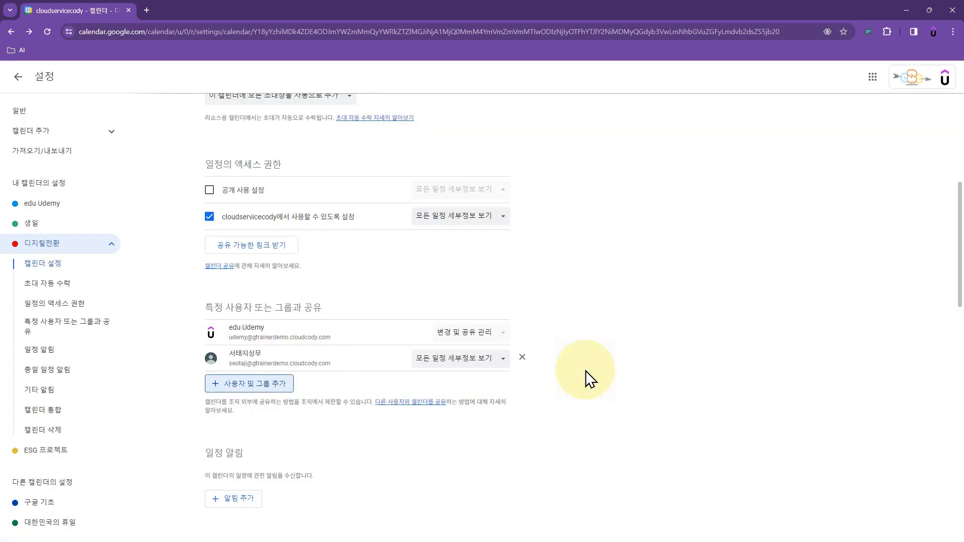
Step: Share the 디지털전환 calendar with the second suggested colleague, with the permission 일정 변경
left_click(251, 385)
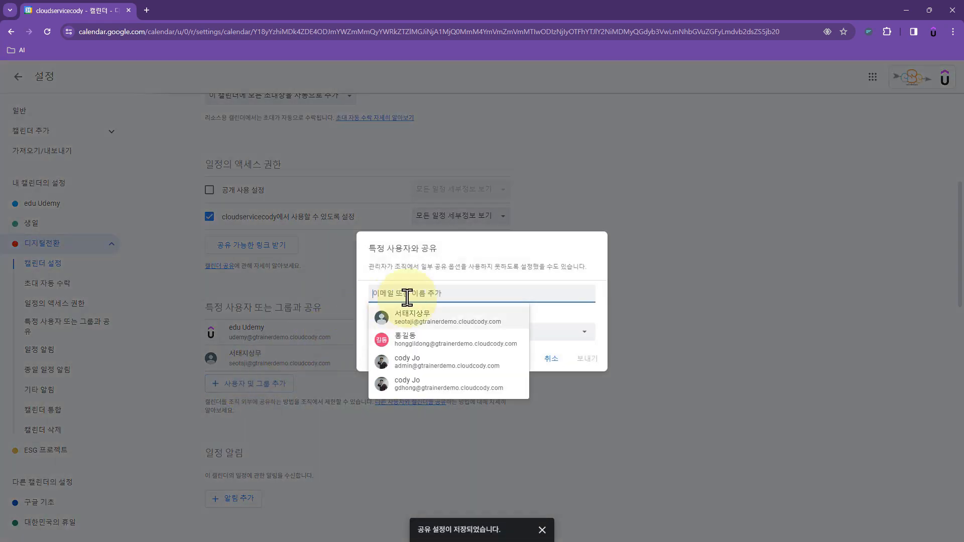
left_click(408, 340)
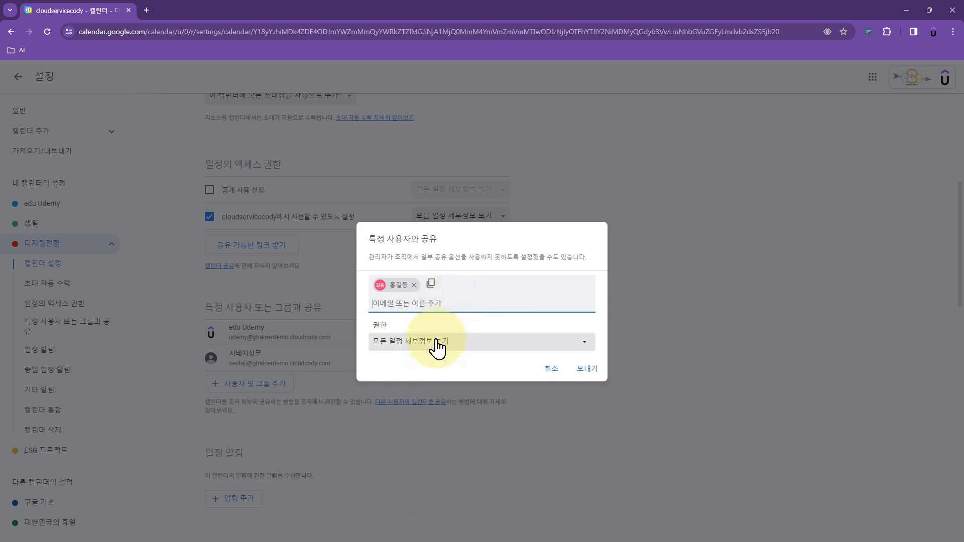
left_click(489, 344)
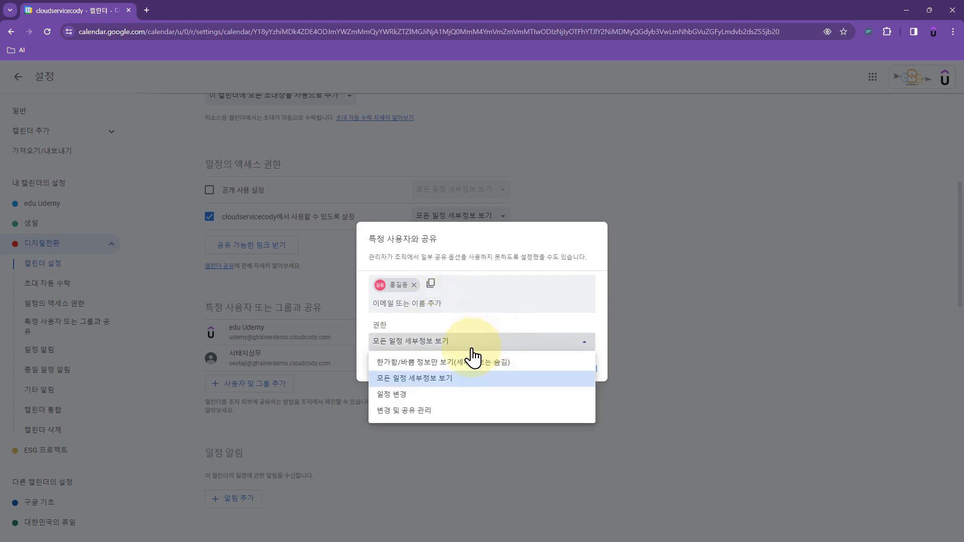
left_click(389, 396)
left_click(579, 372)
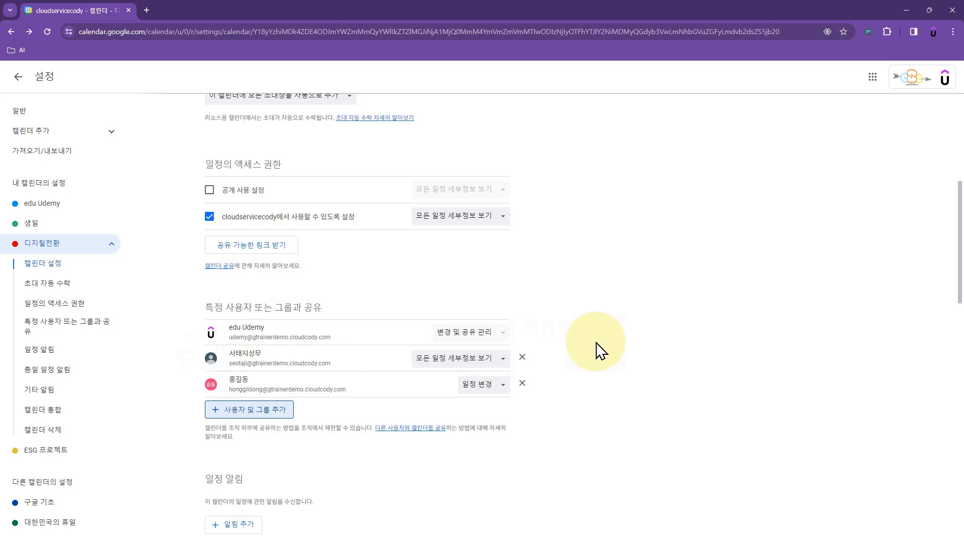
Step: Review the 디지털전환 calendar's notification, integration, deletion and access settings, and return to the week view
scroll(599, 350, "down", 5)
scroll(598, 350, "down", 5)
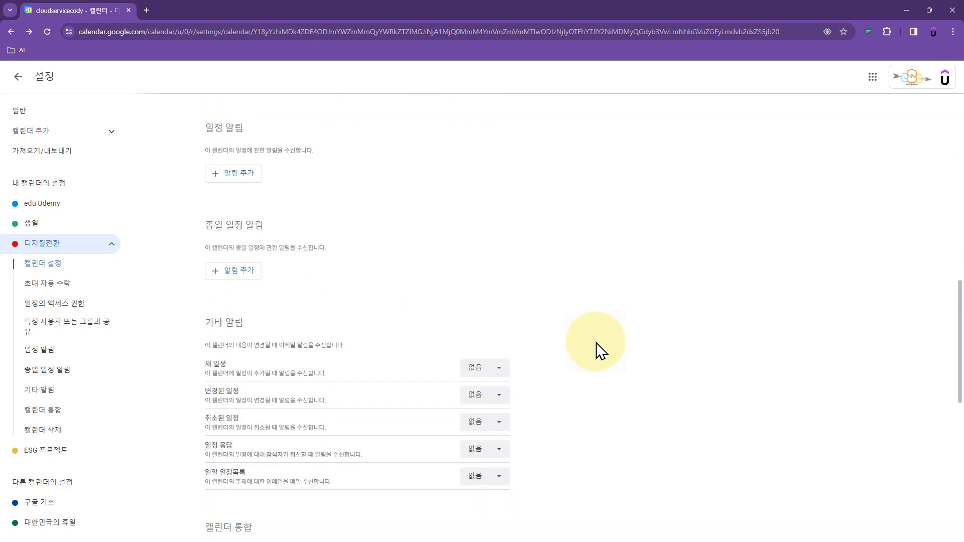
scroll(522, 261, "down", 6)
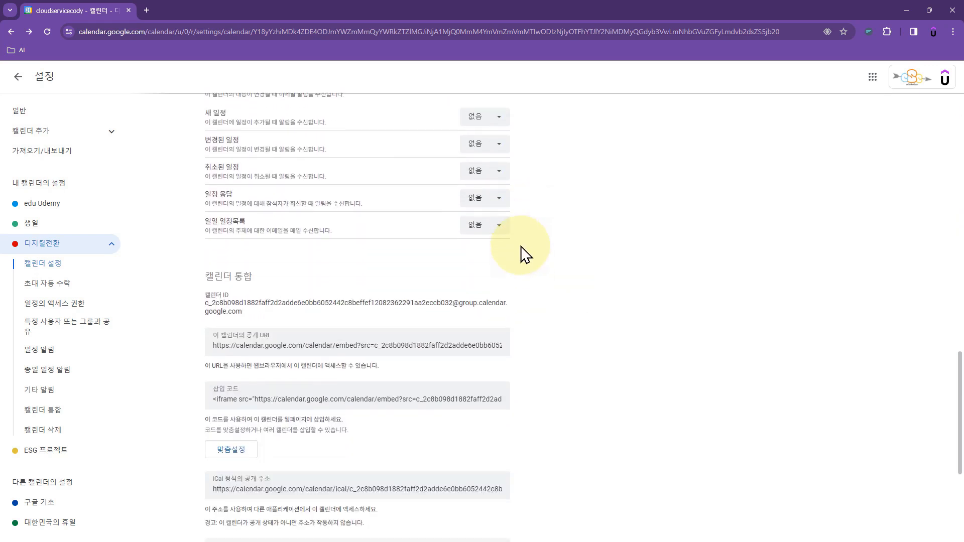
scroll(278, 310, "down", 1)
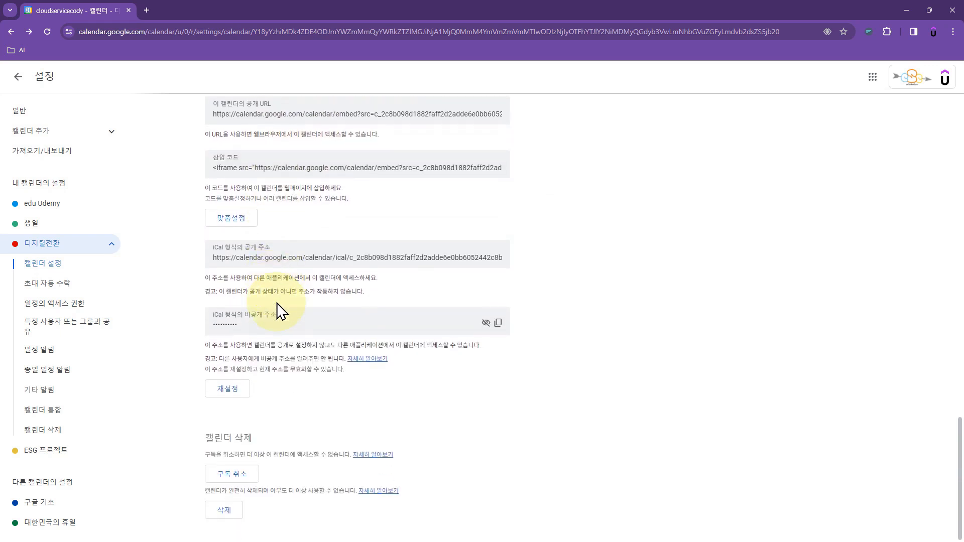
scroll(279, 304, "up", 20)
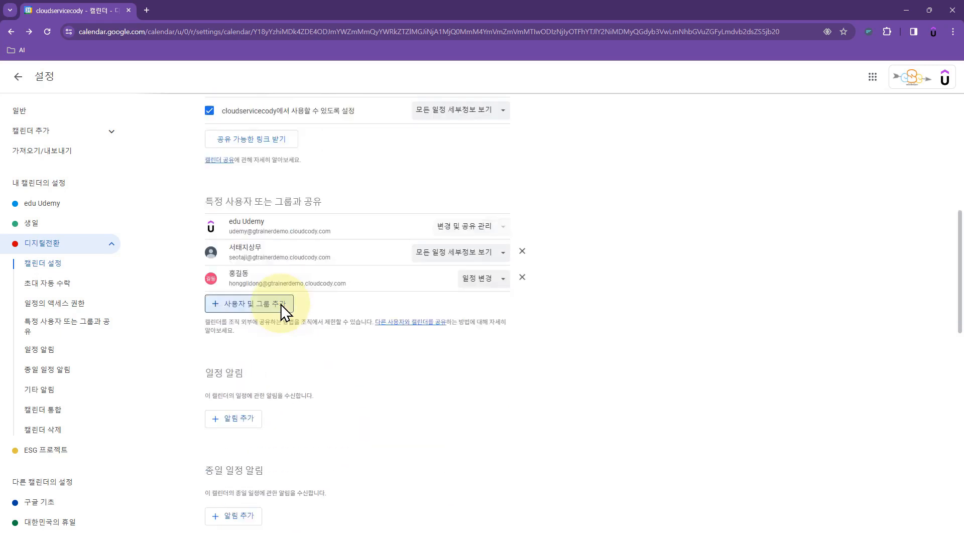
scroll(301, 261, "up", 2)
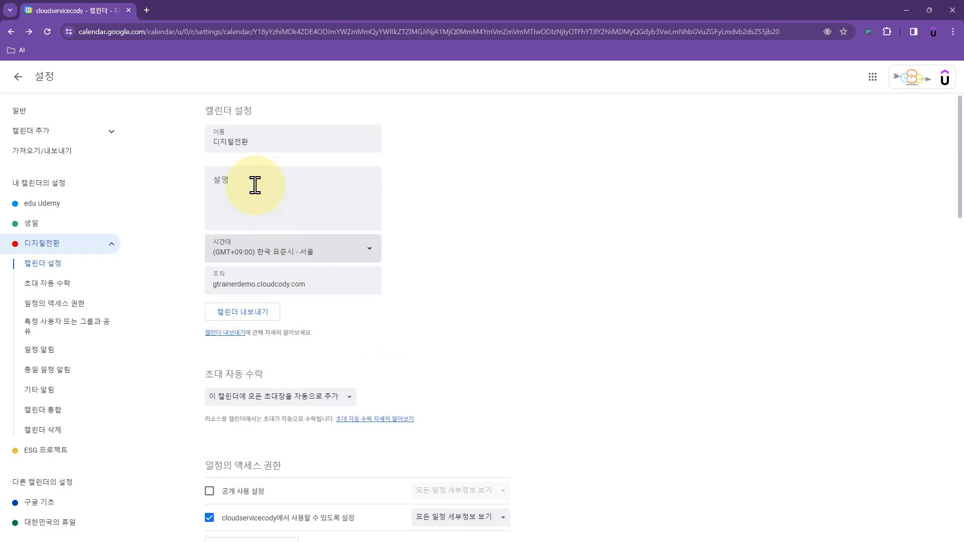
scroll(336, 324, "down", 6)
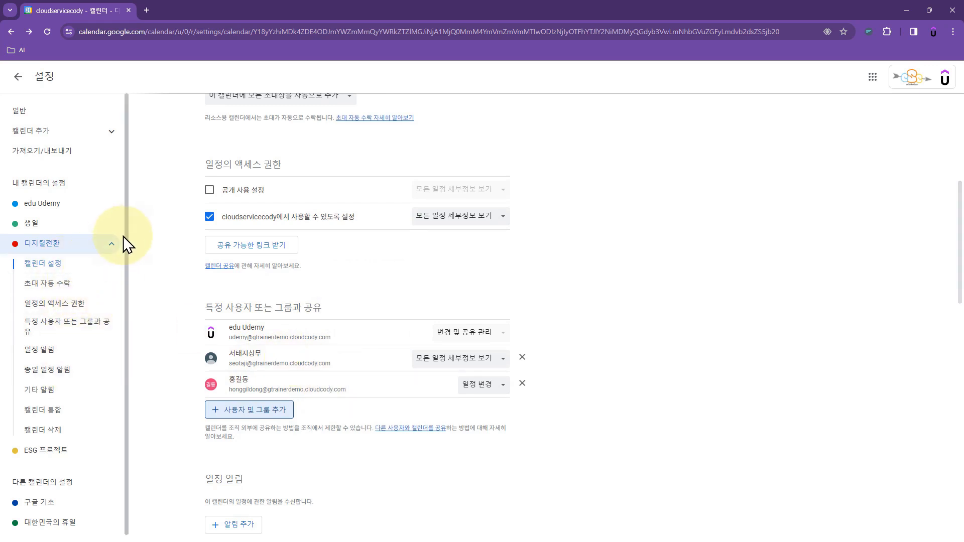
left_click(112, 246)
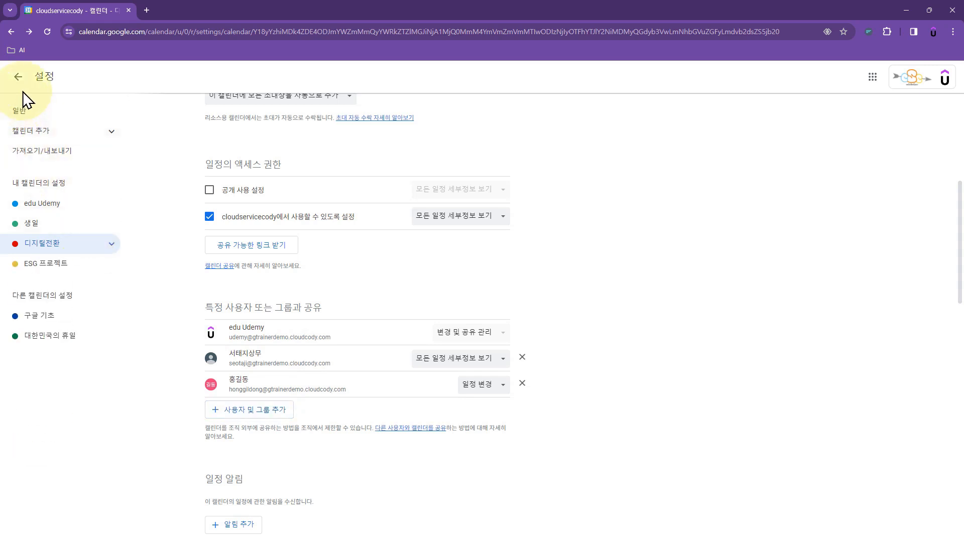
left_click(18, 77)
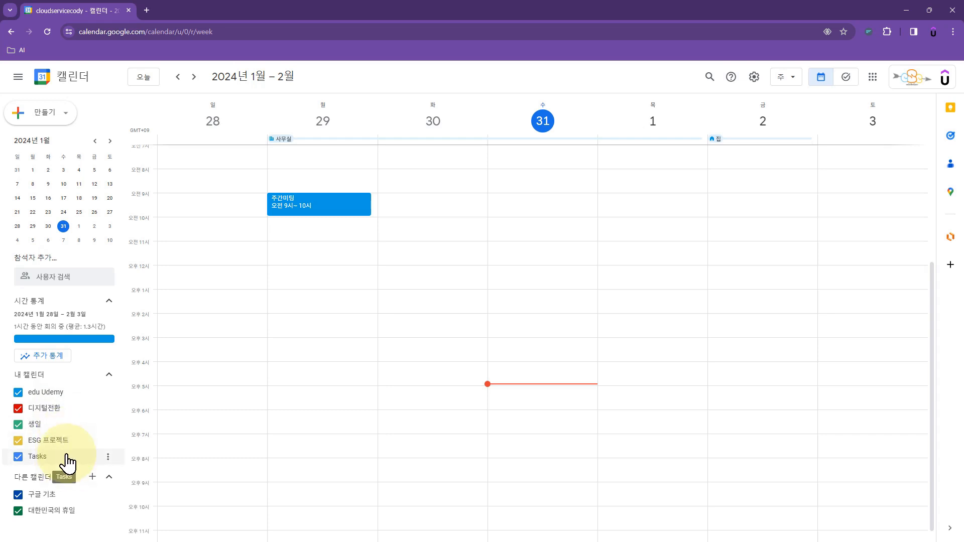
Step: Start an event titled "주간미팅" on Wednesday, January 31, from 오후 4:00 to 5:00 in the 디지털전환 calendar
left_click(513, 367)
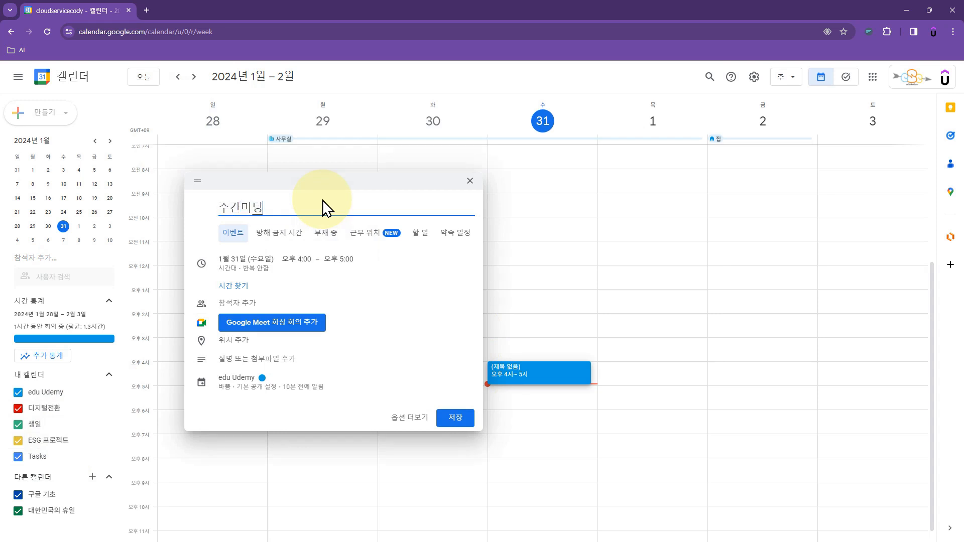
left_click(266, 384)
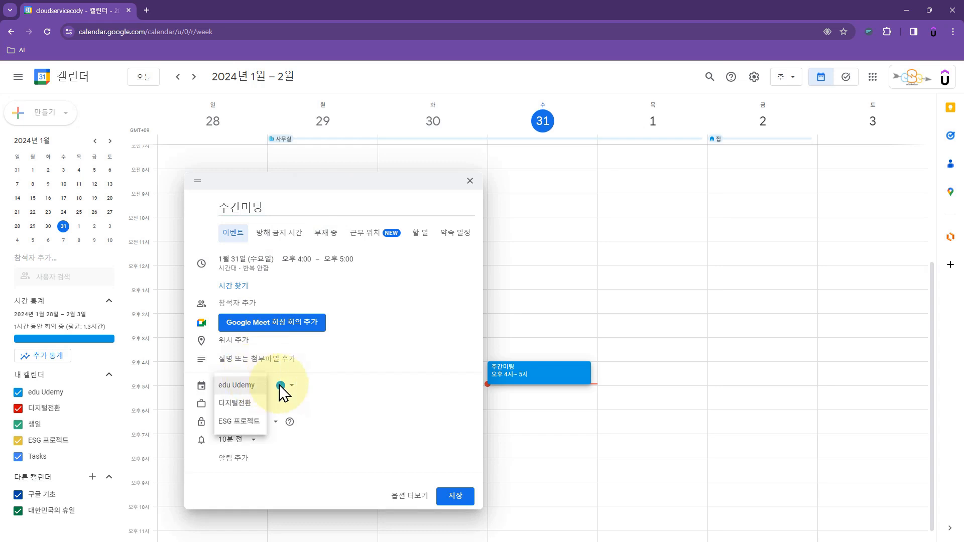
left_click(245, 408)
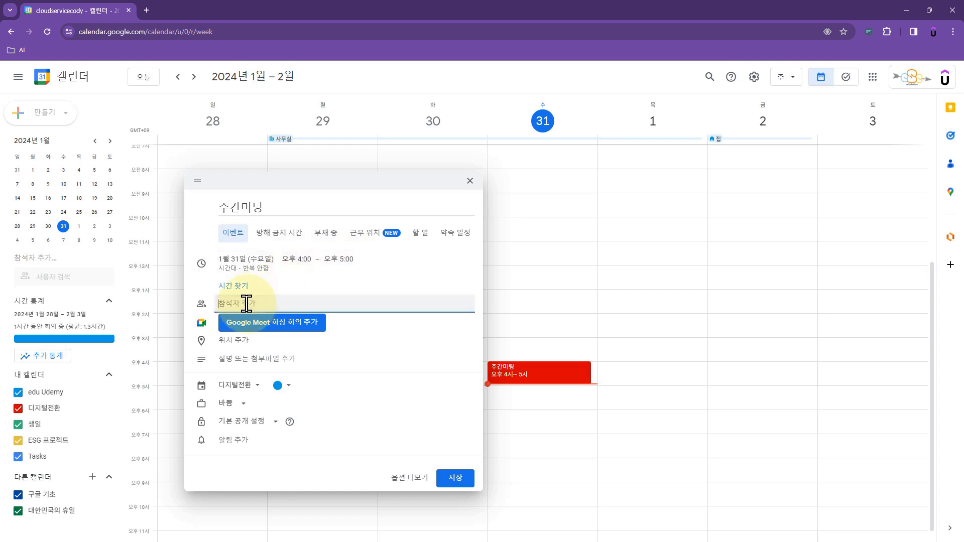
Step: Invite the first colleague suggested for "서" to the event and set its location to the first suggestion for "회의실"
type("ㅓ")
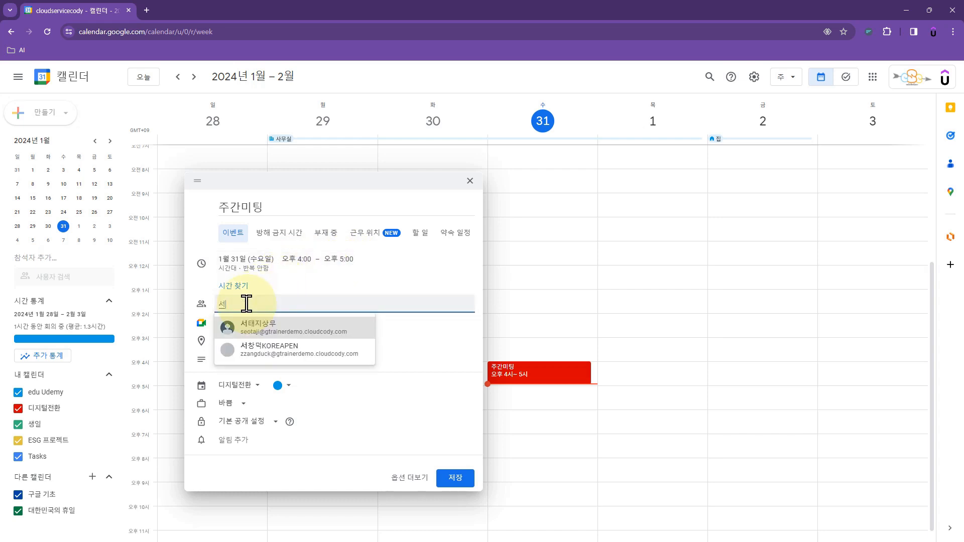
left_click(254, 333)
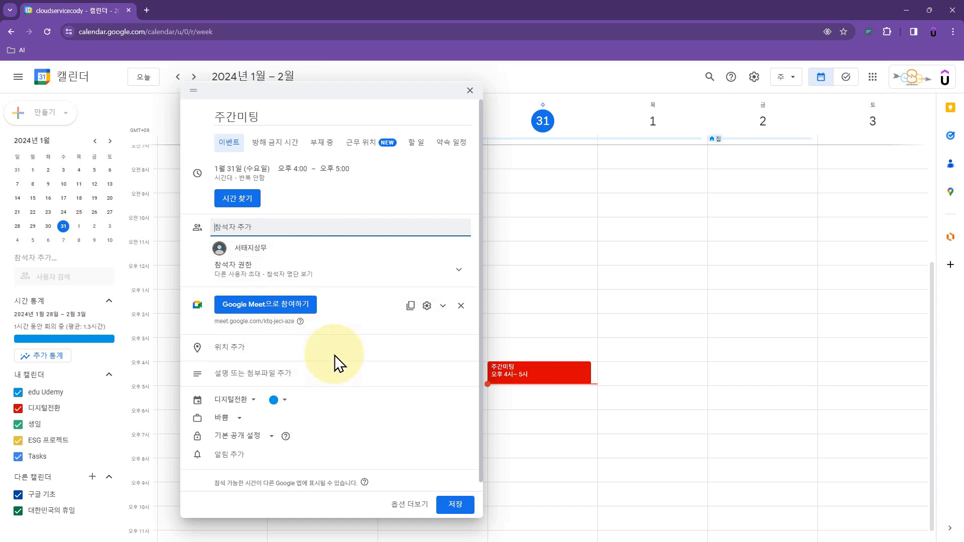
left_click(239, 346)
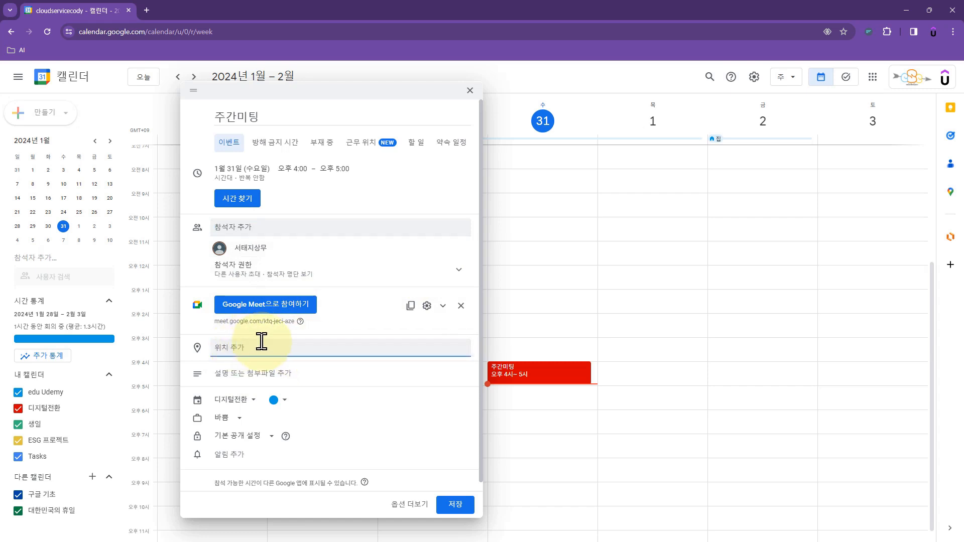
type("ㅎ")
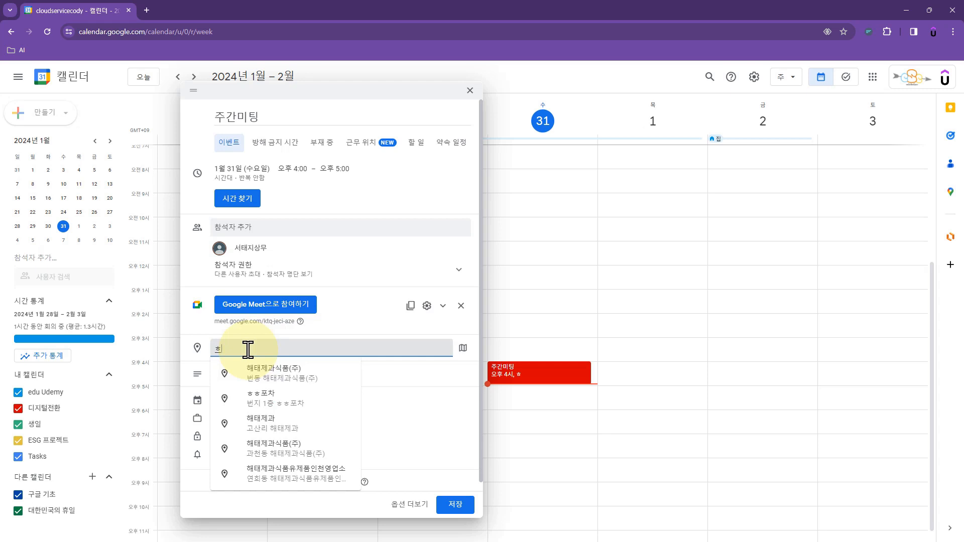
type("ㅚ의실")
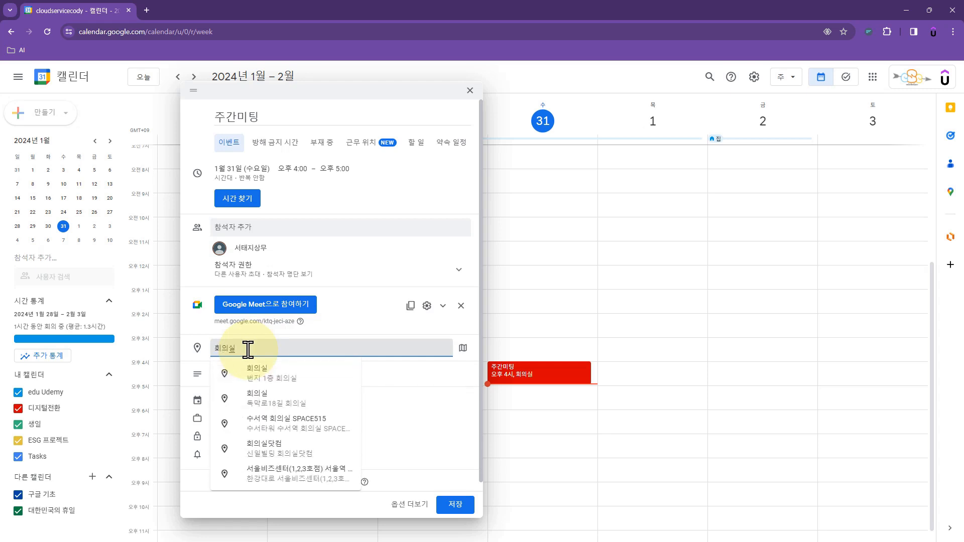
left_click(307, 373)
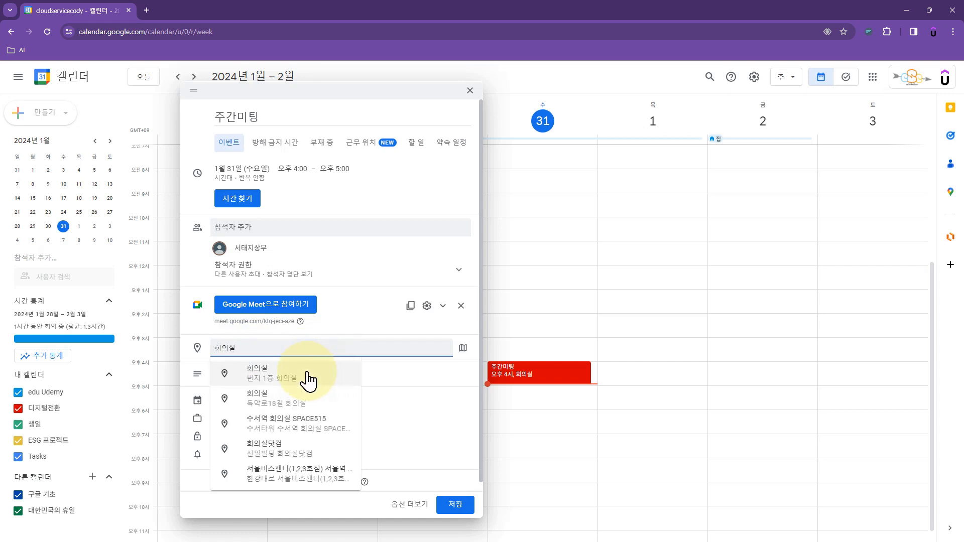
left_click(307, 377)
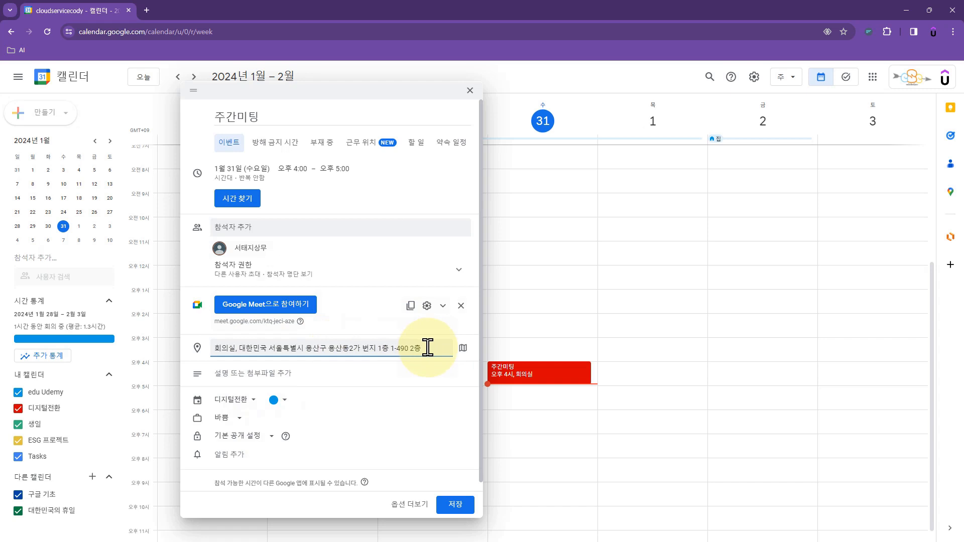
Step: Attach the Google Drive presentation "산업체별 수출액 통계 보고서" and a meeting notes document to the event
left_click(284, 380)
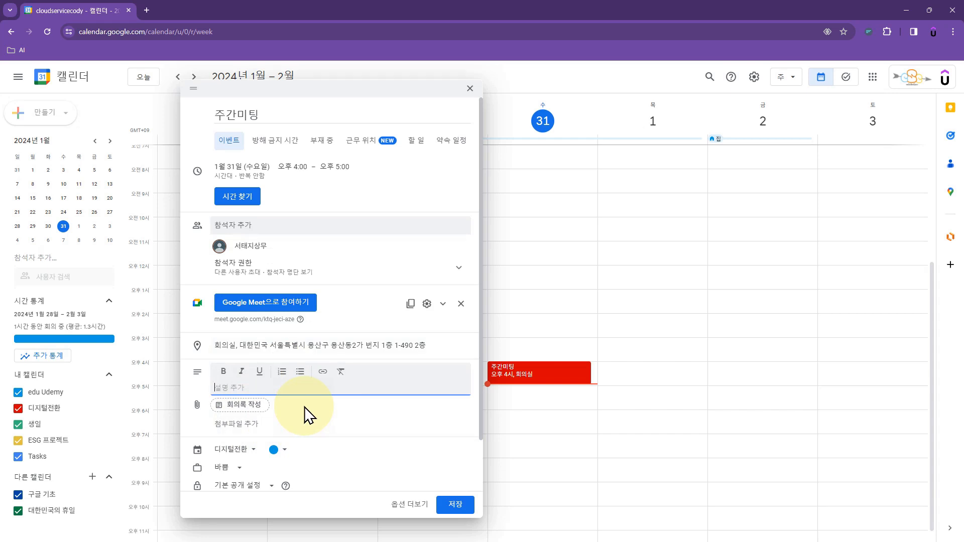
left_click(247, 412)
scroll(296, 415, "down", 1)
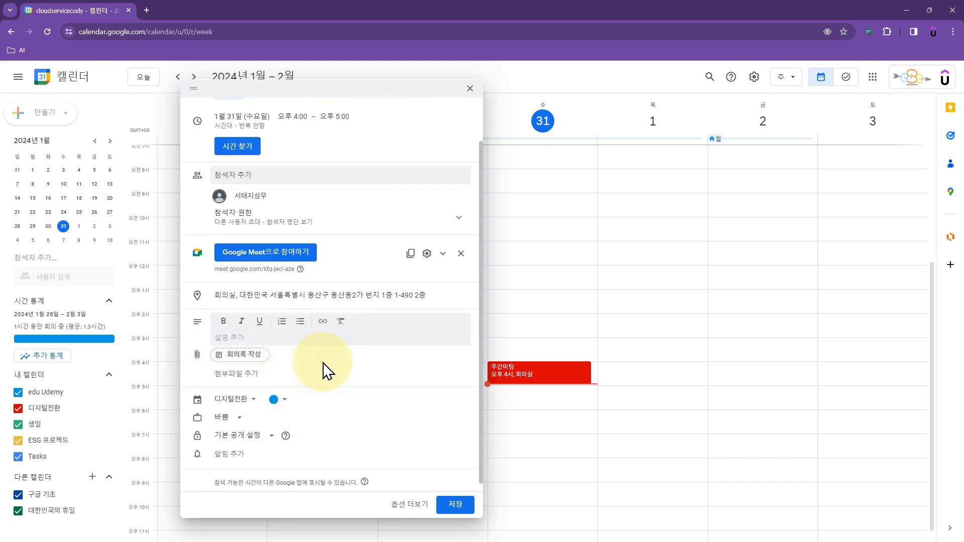
left_click(240, 377)
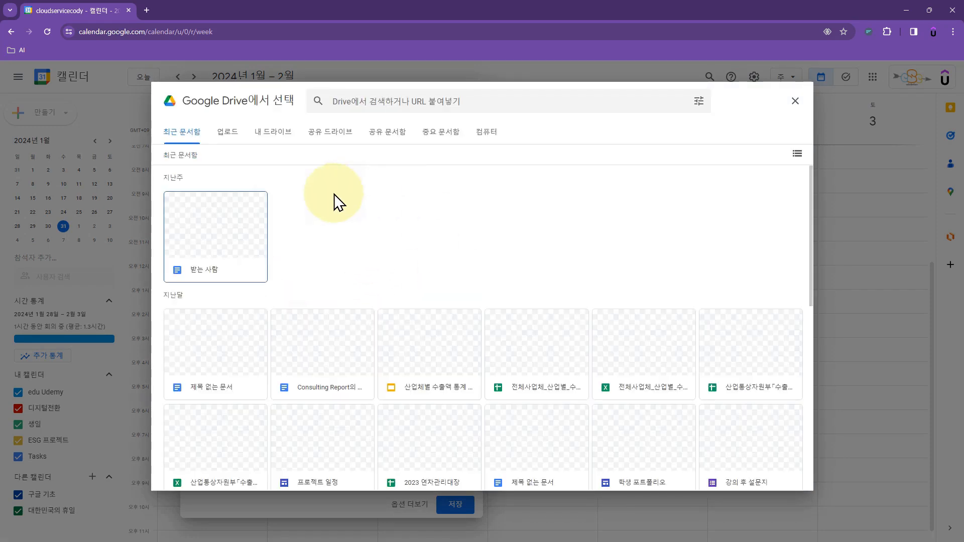
double_click(418, 367)
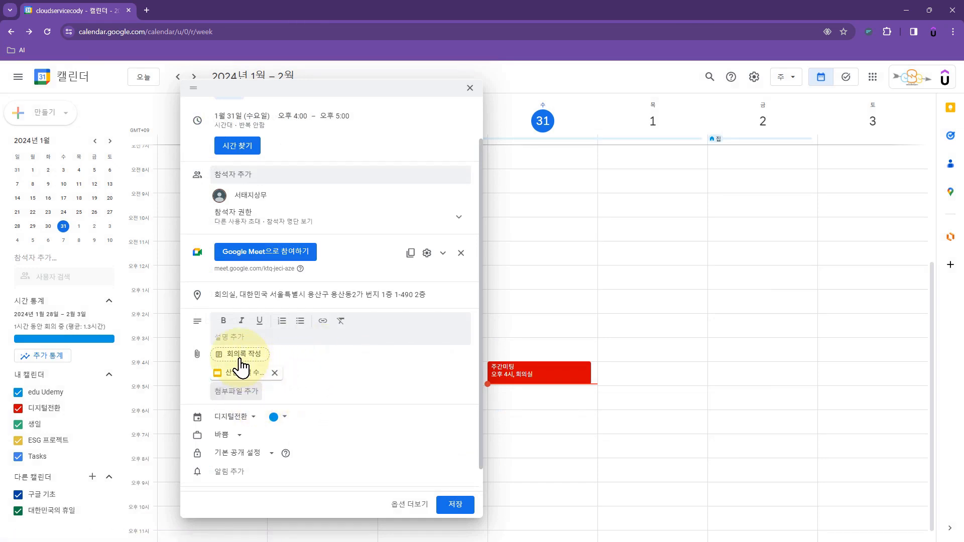
left_click(241, 357)
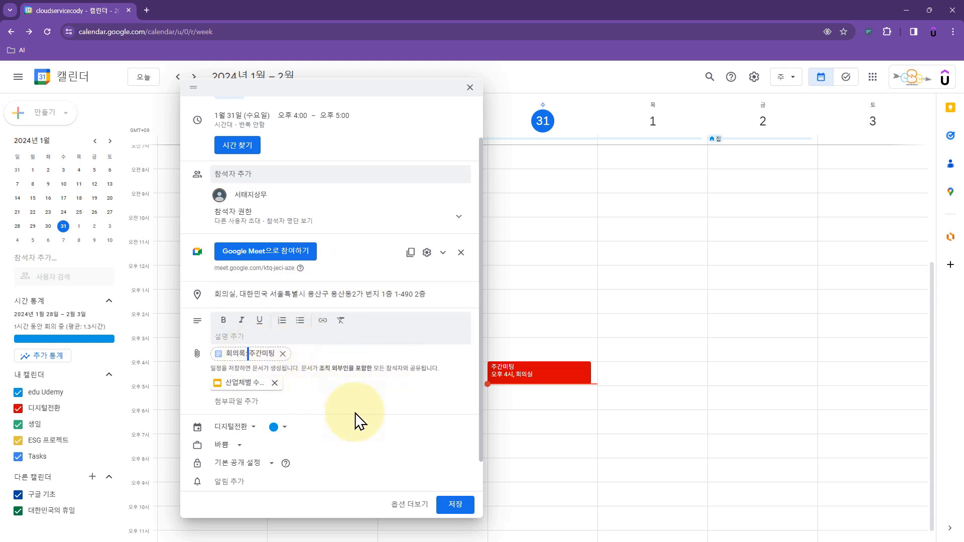
Step: Add a 10분 전 notification and save the event, sending the invitation email and sharing the attachment with the guest as 뷰어
scroll(358, 418, "down", 1)
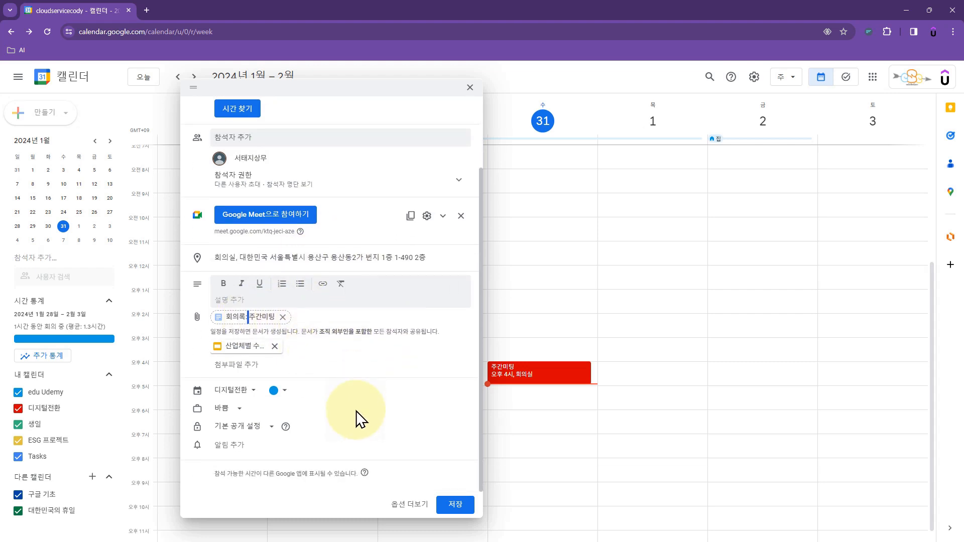
left_click(230, 450)
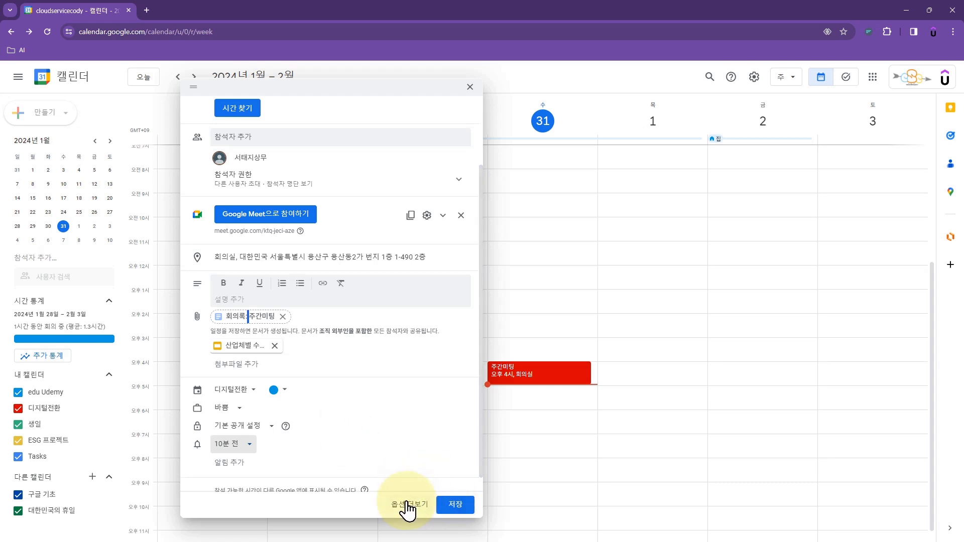
left_click(451, 505)
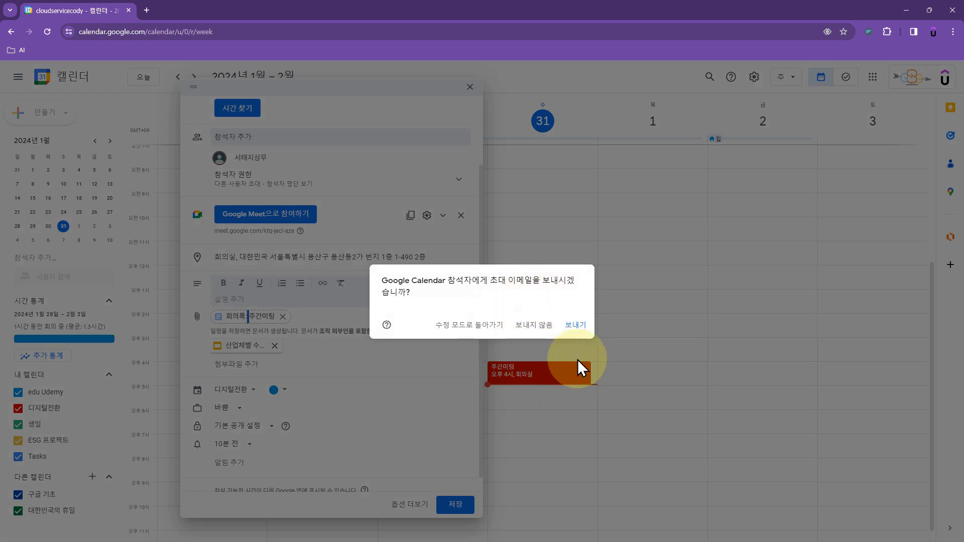
left_click(577, 329)
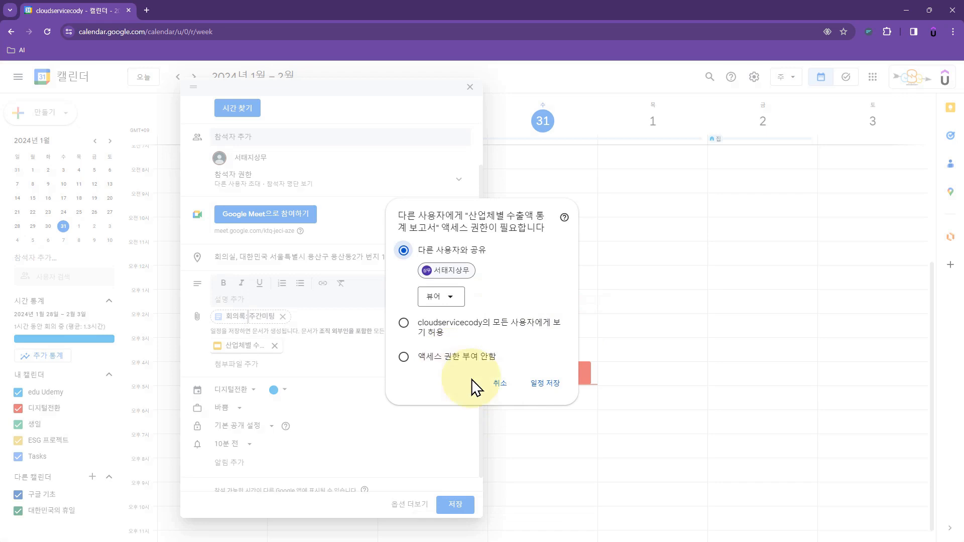
left_click(544, 384)
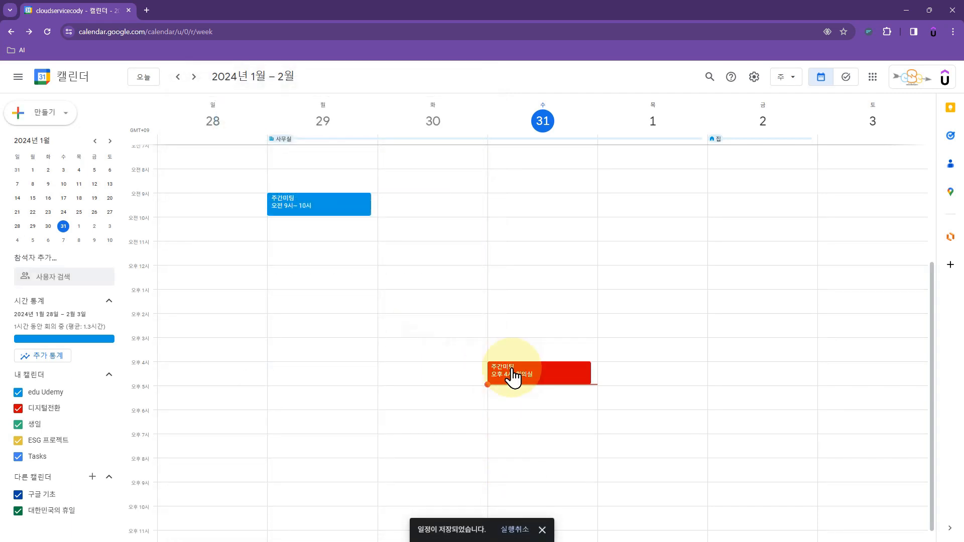
Step: Open the Google Meet of Wednesday's 주간미팅 event, allow microphone, camera and notifications, and close the meeting page without joining
left_click(514, 375)
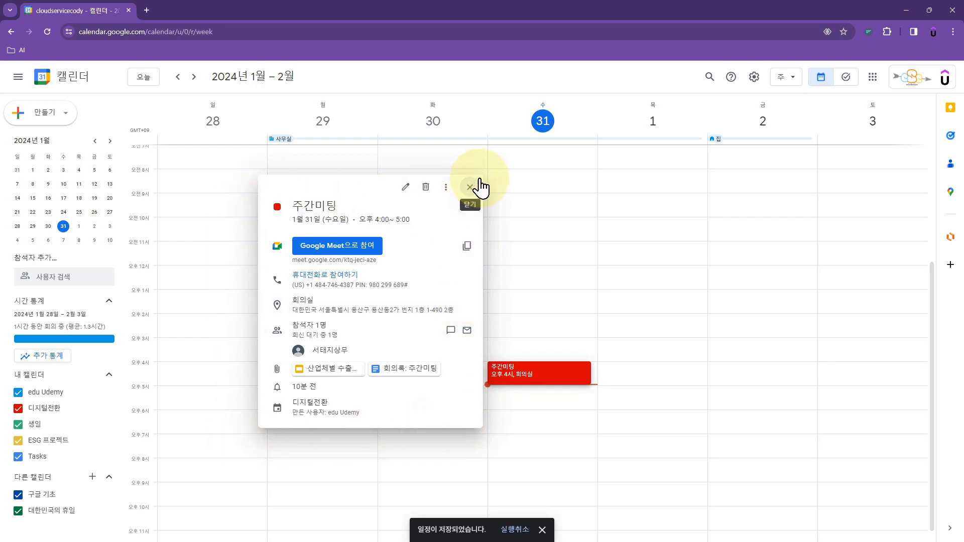
left_click(353, 249)
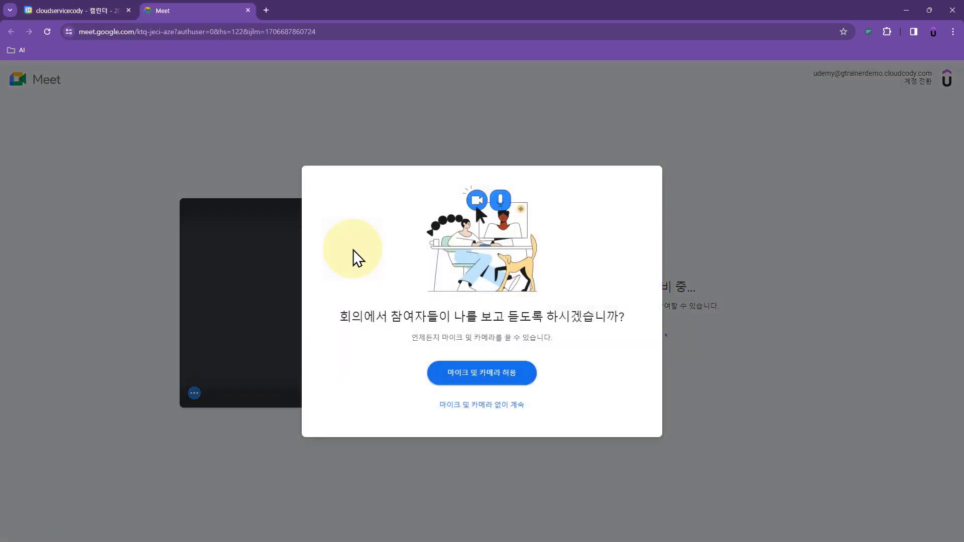
left_click(506, 380)
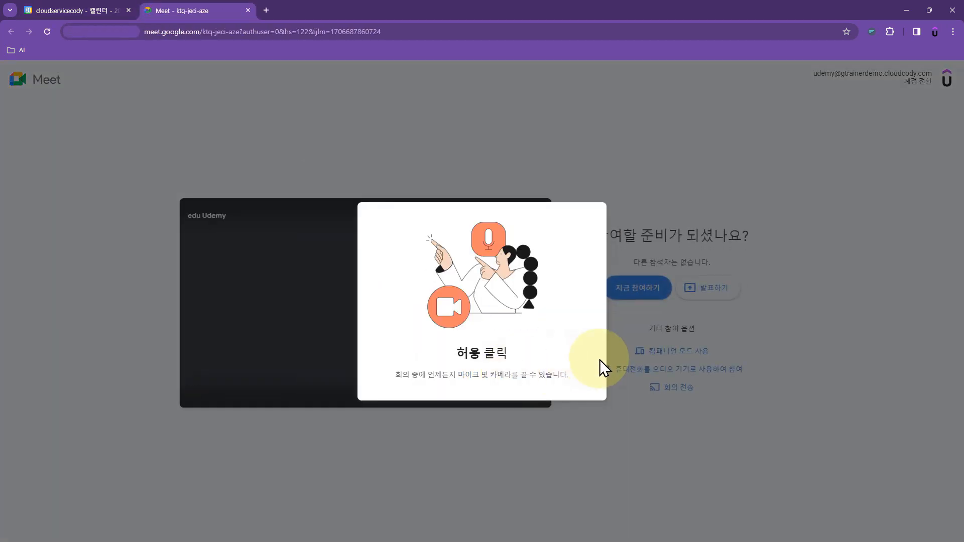
left_click(154, 124)
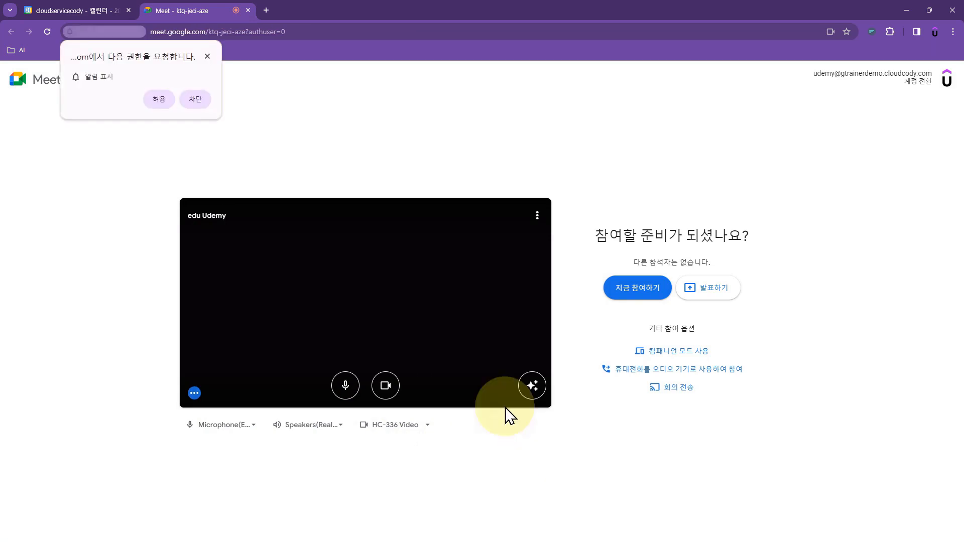
left_click(160, 99)
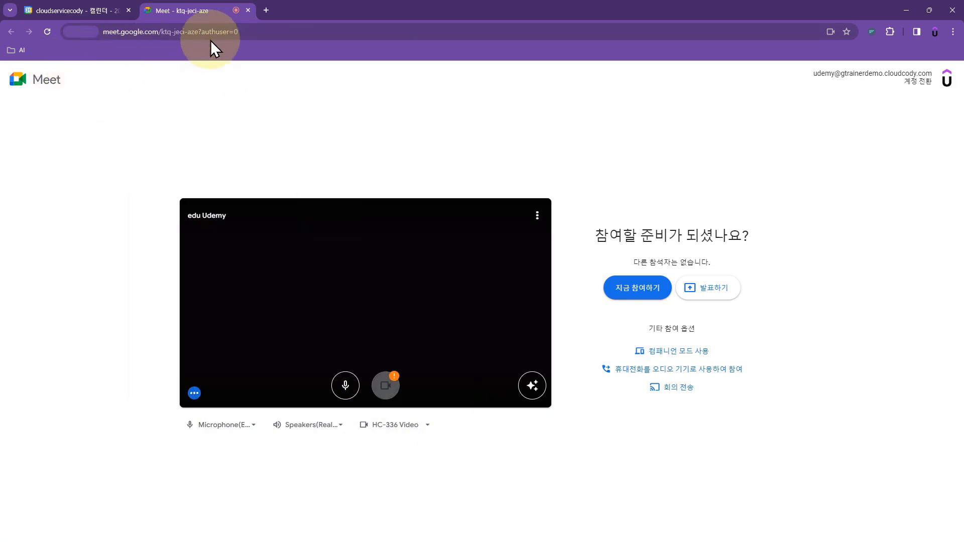
left_click(248, 11)
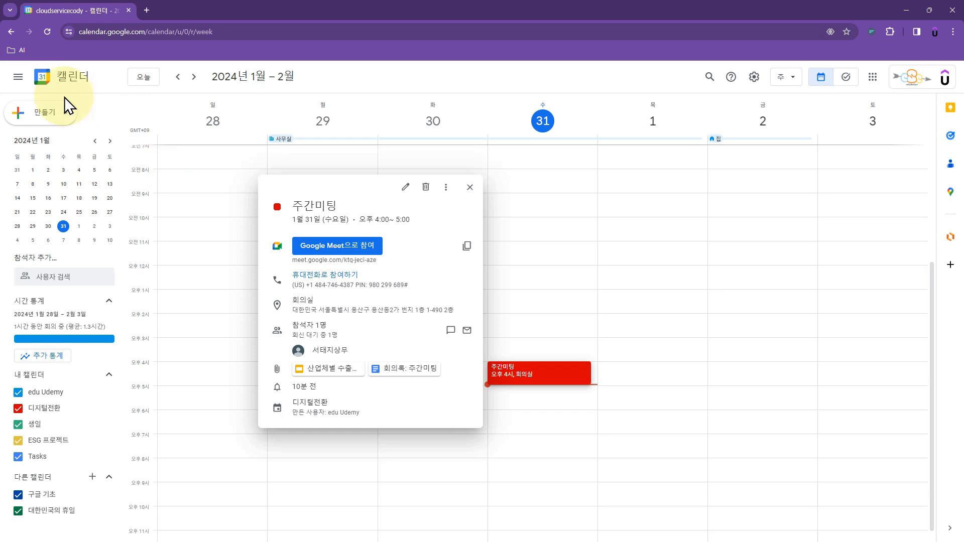
Step: Look over the creation forms for 방해 금지 시간 and 부재 중, closing each without saving
left_click(36, 118)
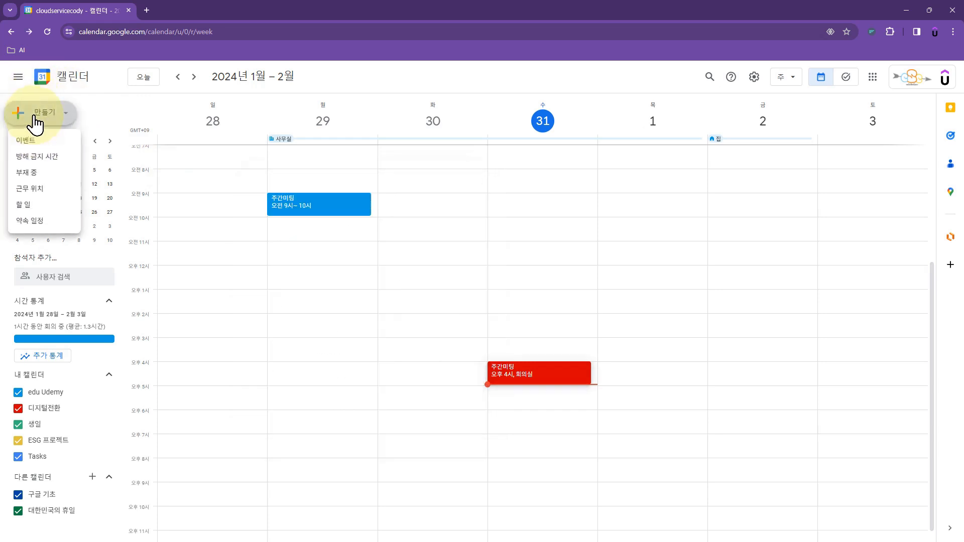
left_click(55, 160)
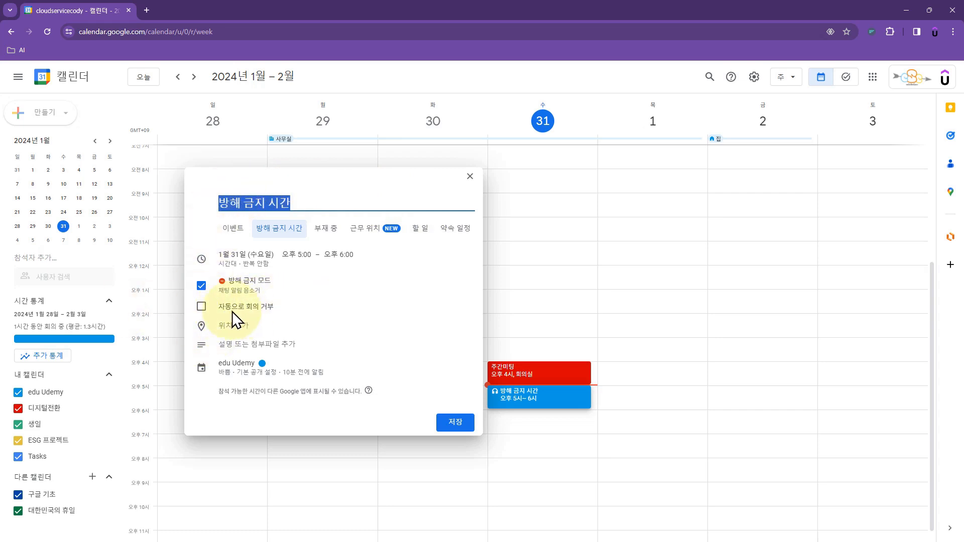
left_click(470, 176)
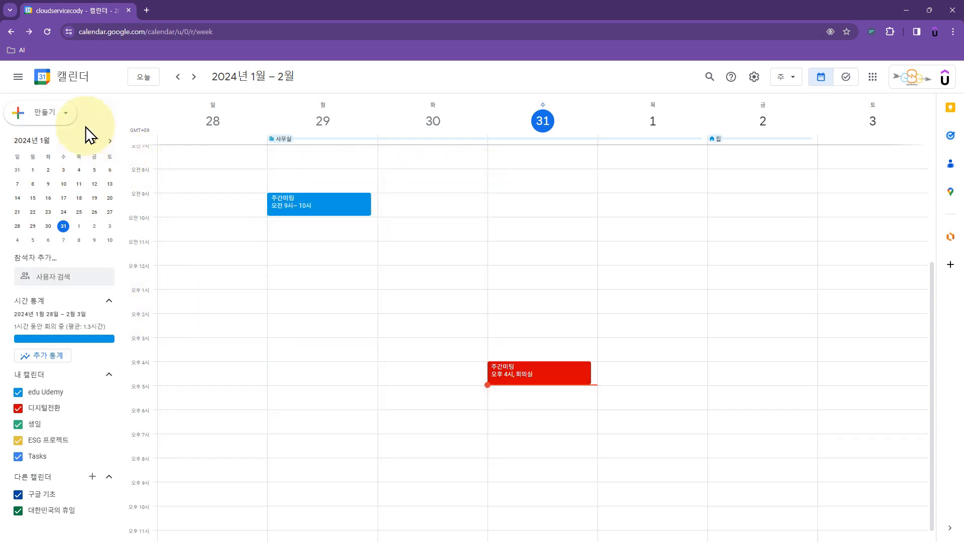
left_click(38, 117)
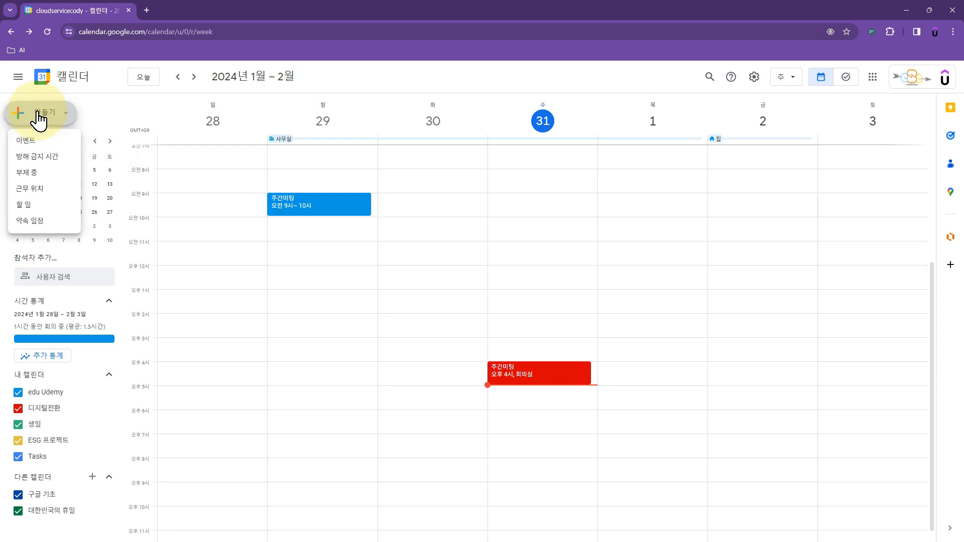
left_click(36, 175)
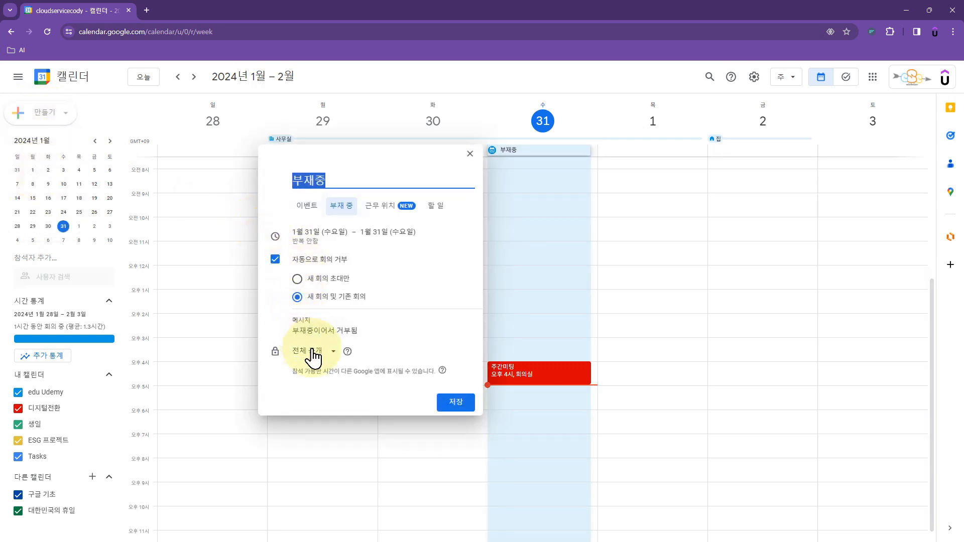
left_click(469, 159)
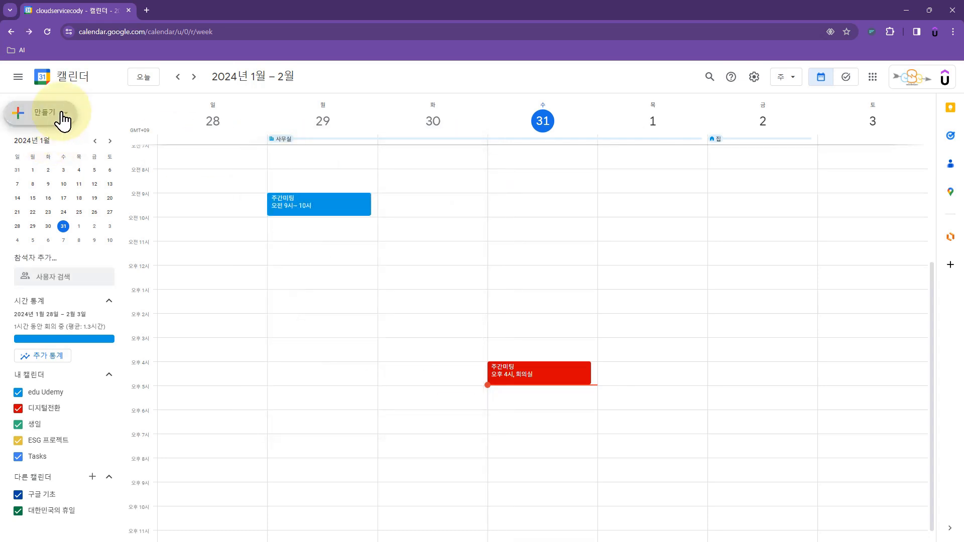
Step: Look over the creation forms for 근무 위치 and 할 일, closing each without saving
left_click(61, 115)
left_click(47, 191)
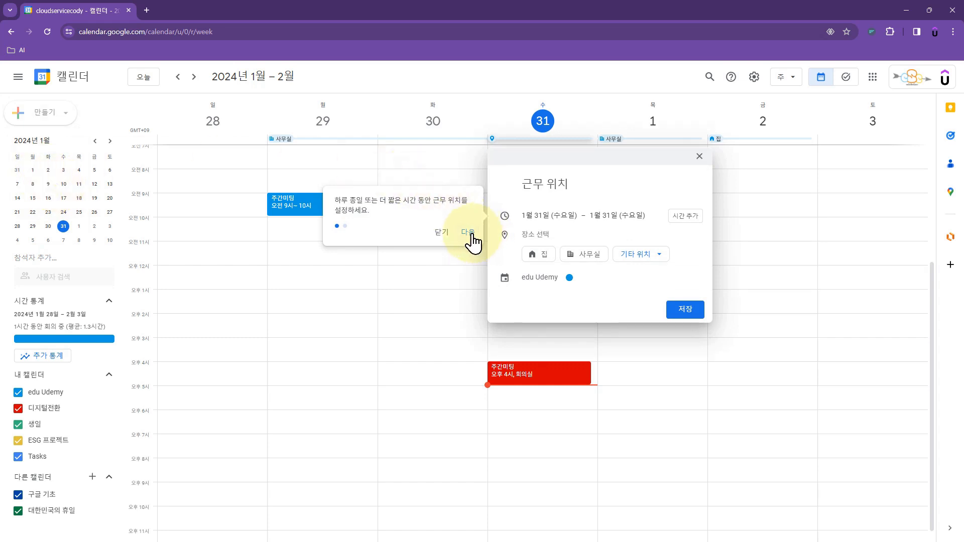
left_click(698, 155)
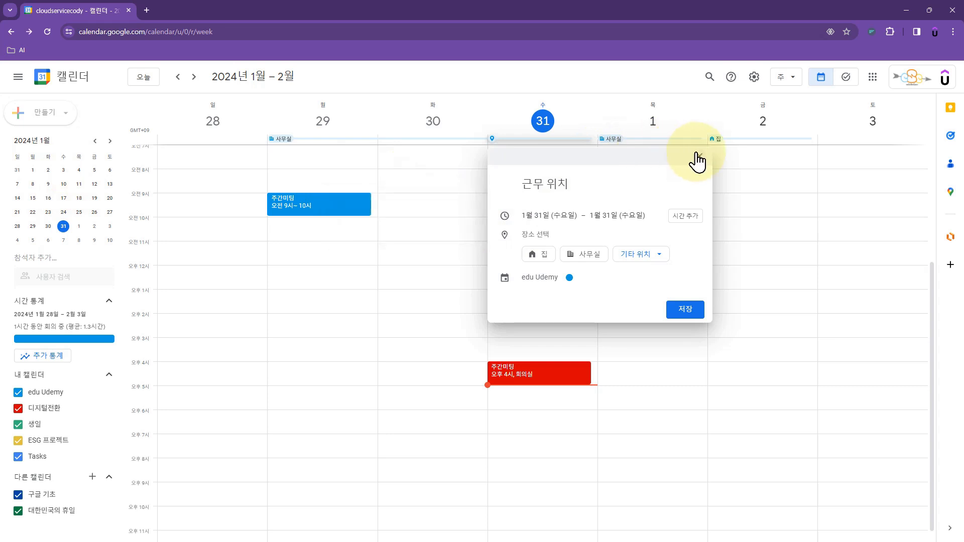
left_click(697, 157)
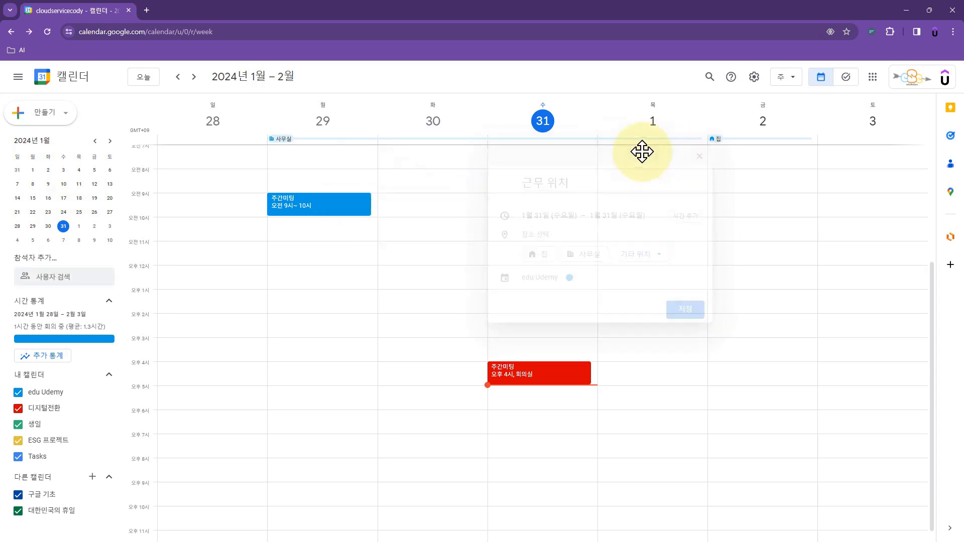
left_click(65, 117)
left_click(36, 207)
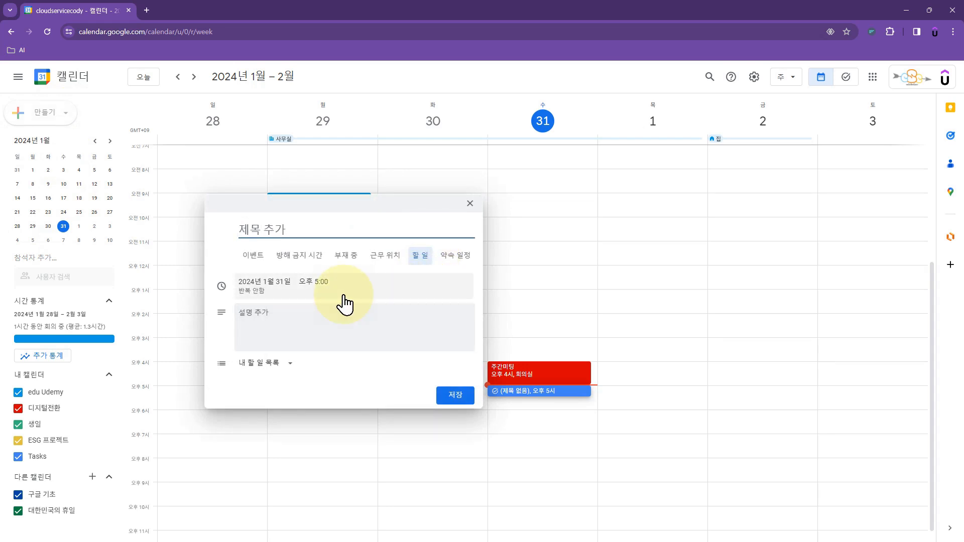
left_click(470, 204)
Step: Draft a 약속 일정 with a 15분 appointment duration and mark Tuesday through Friday as 예약 불가
left_click(66, 120)
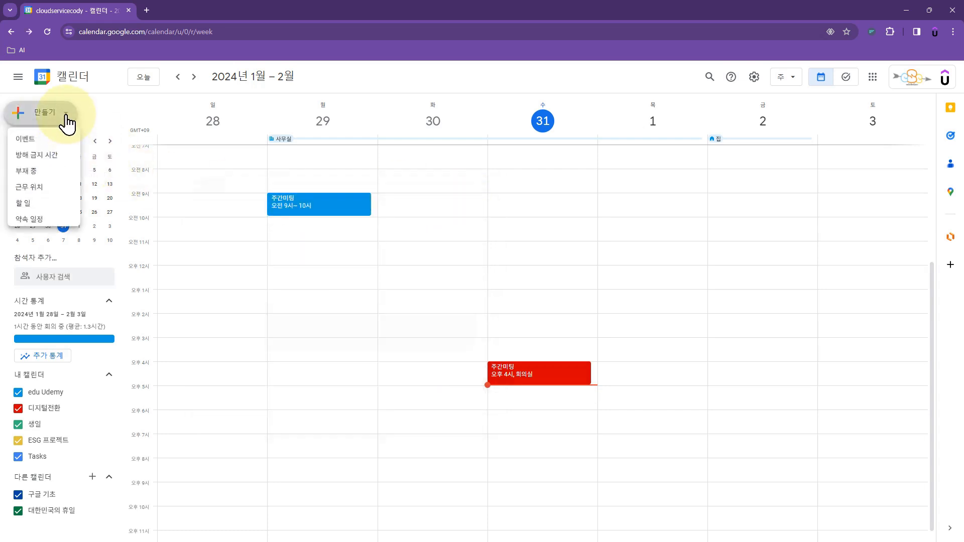
left_click(31, 221)
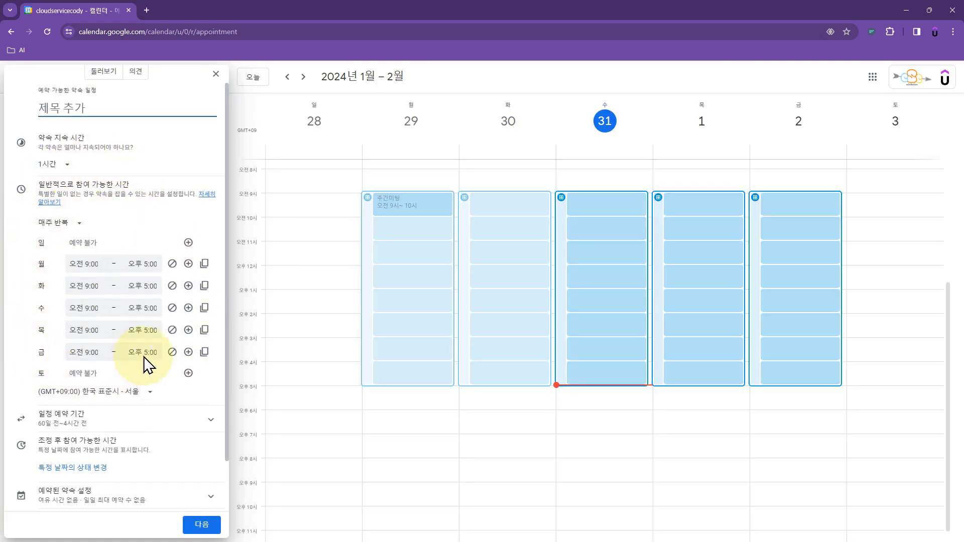
left_click(70, 170)
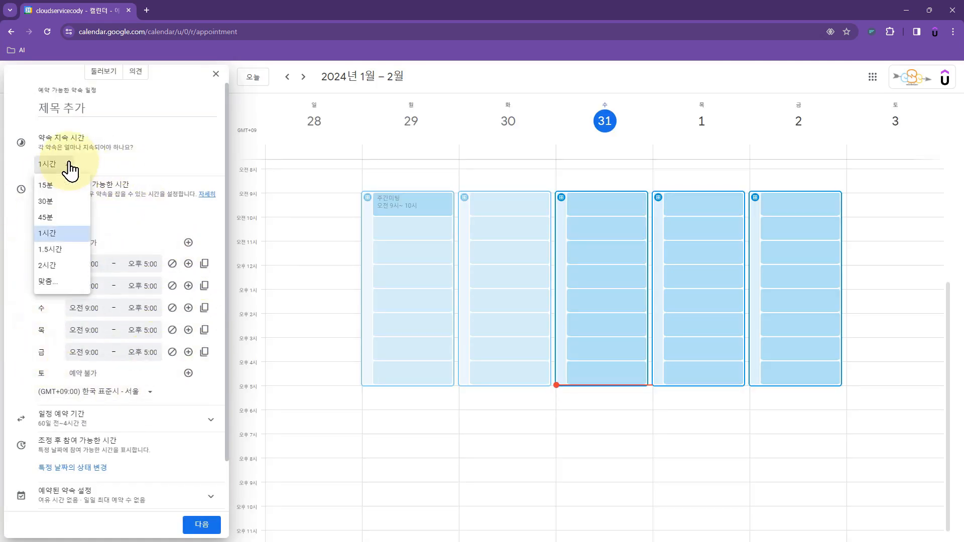
left_click(50, 183)
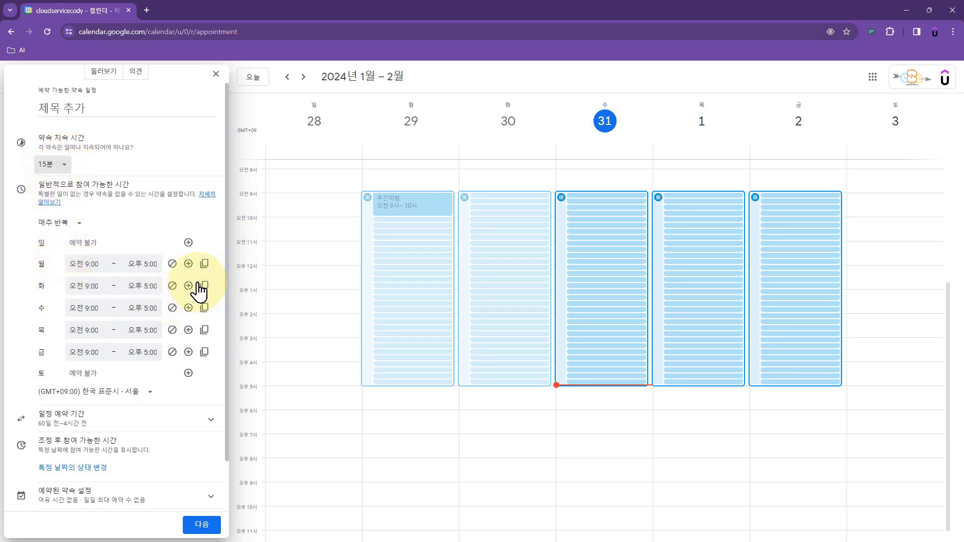
left_click(172, 286)
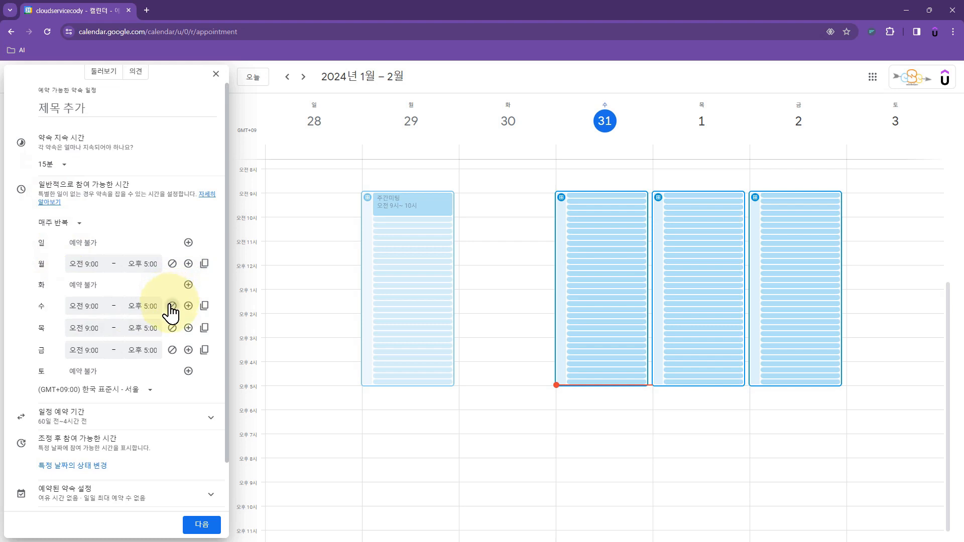
left_click(172, 306)
left_click(172, 326)
left_click(172, 346)
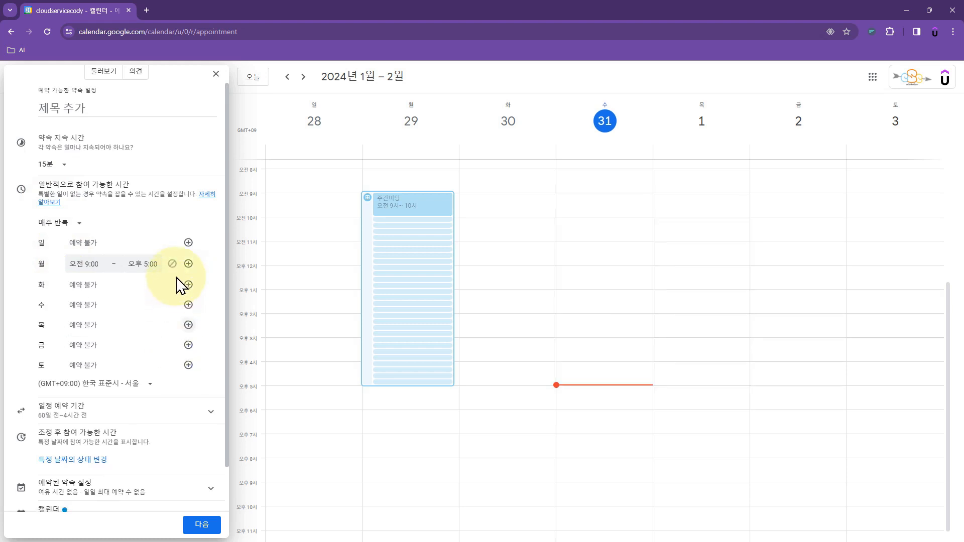
Step: Set the appointment schedule's Monday start time to 오후 3:00 and discard the unsaved schedule
left_click(80, 265)
scroll(98, 331, "down", 5)
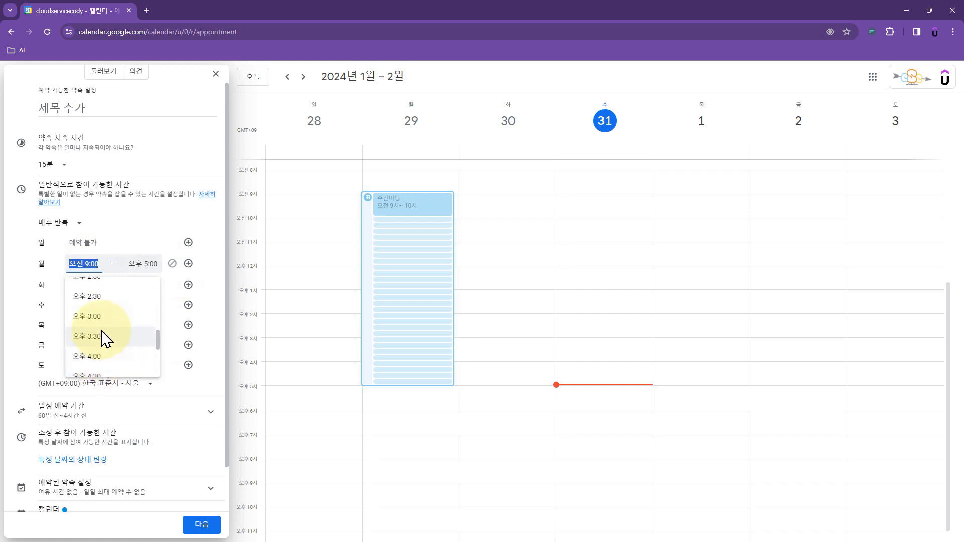
left_click(97, 315)
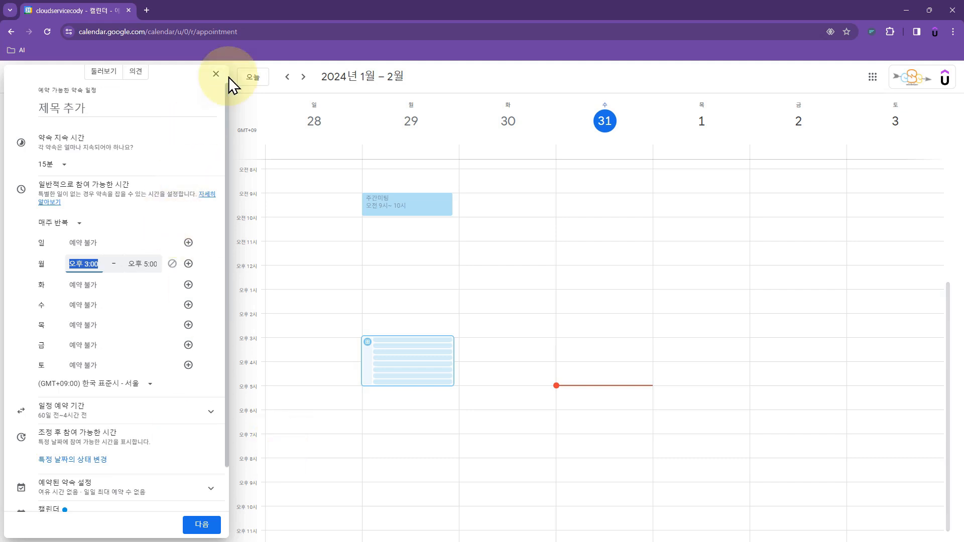
left_click(215, 75)
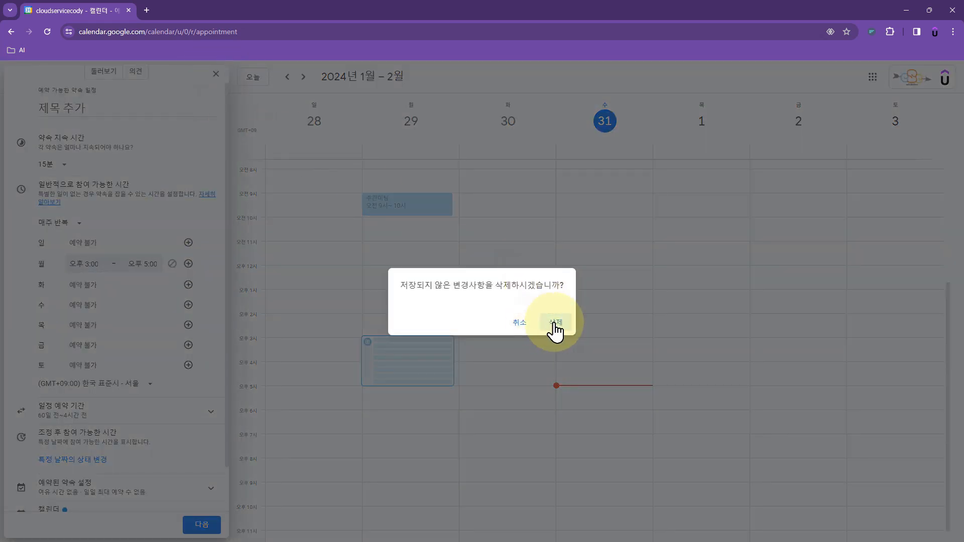
left_click(555, 323)
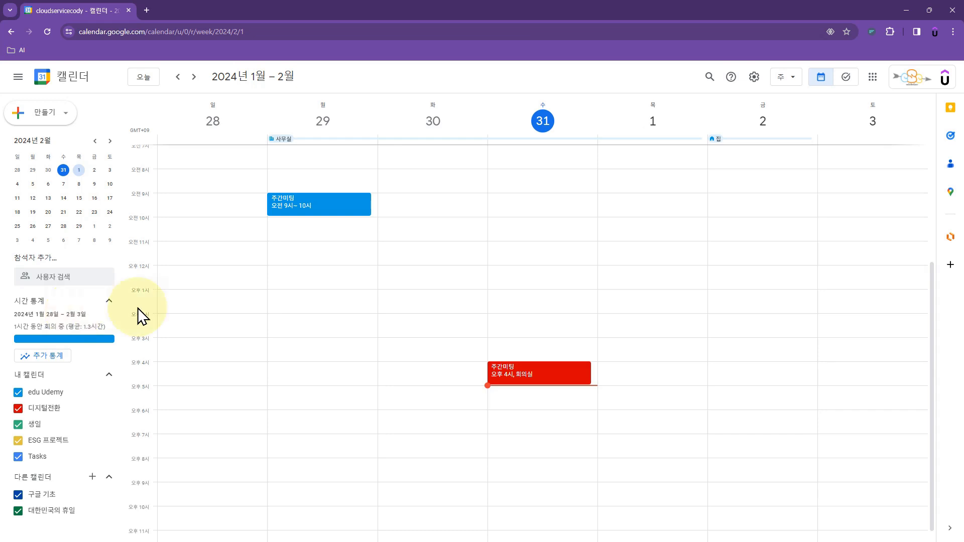
Step: Review the details of Wednesday's 주간미팅 event and close them
left_click(504, 380)
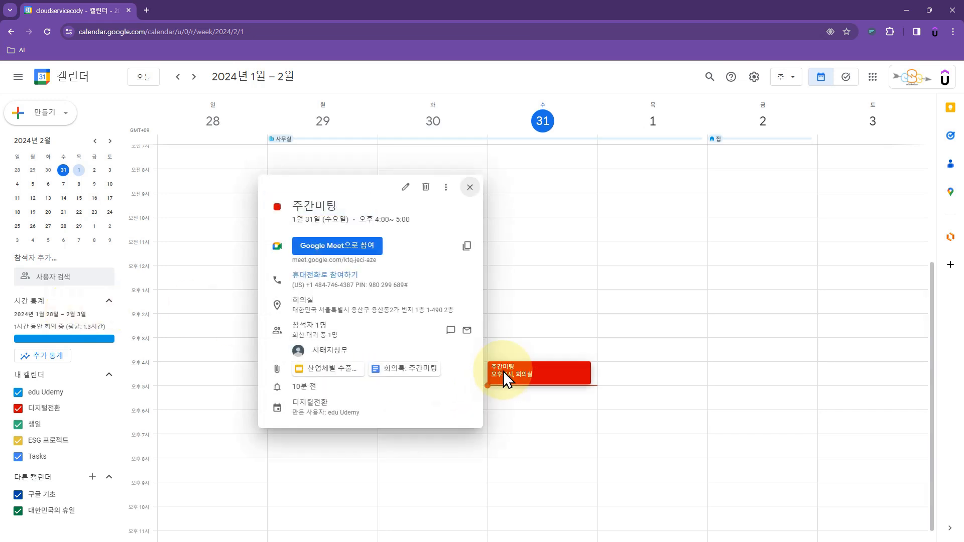
left_click(471, 190)
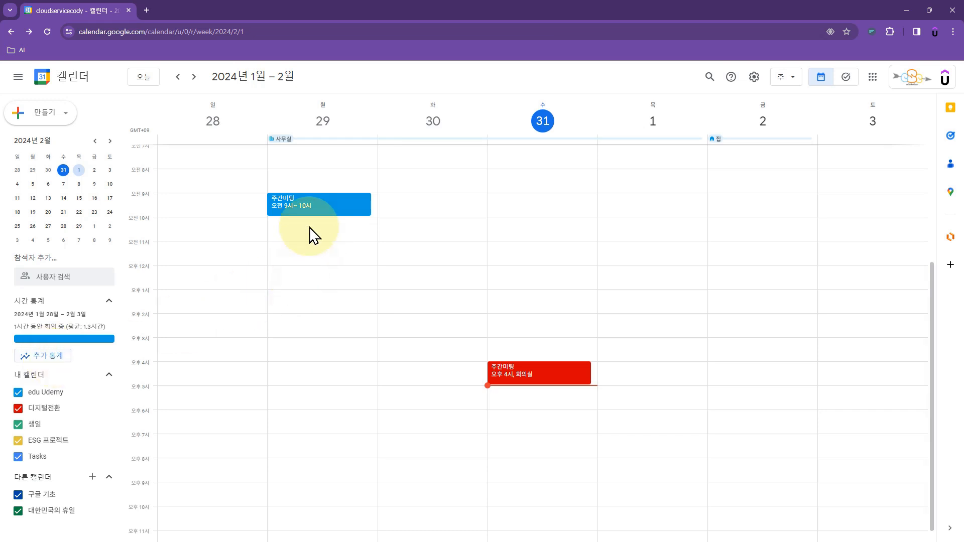
Step: Create the event "팀장님 요청한 보고서 작성" on Monday, January 29, from 오전 10:15 to 오후 12:00 and check its details
left_click_drag(312, 226, 312, 275)
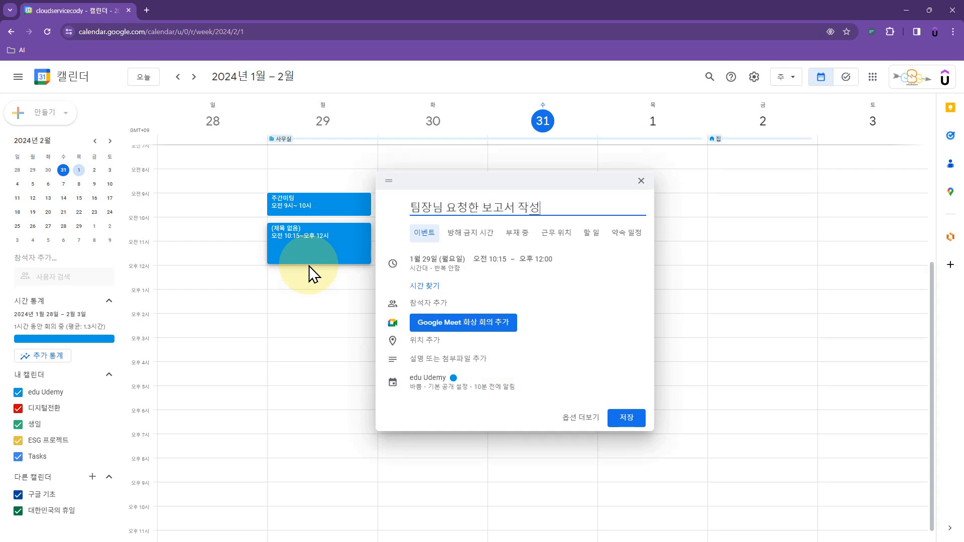
left_click(622, 418)
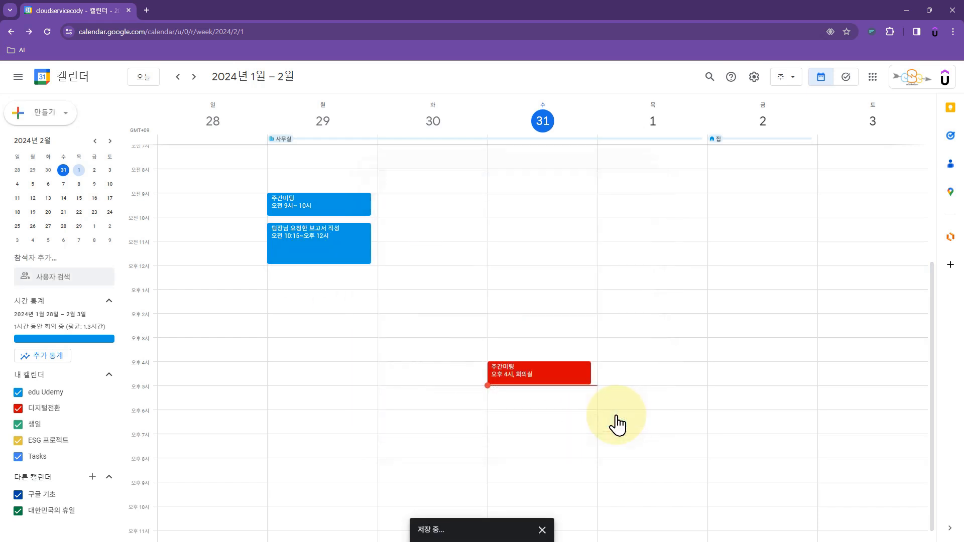
left_click(312, 236)
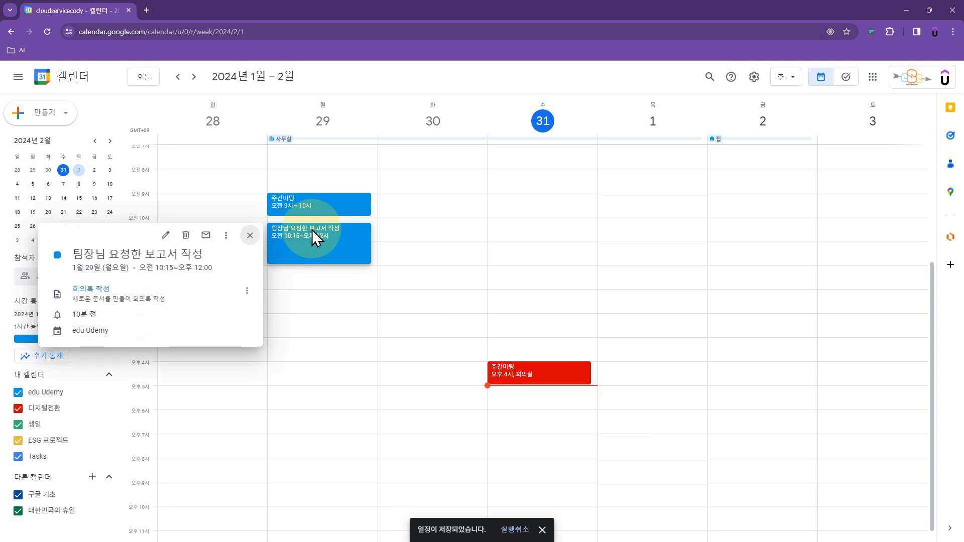
left_click(312, 230)
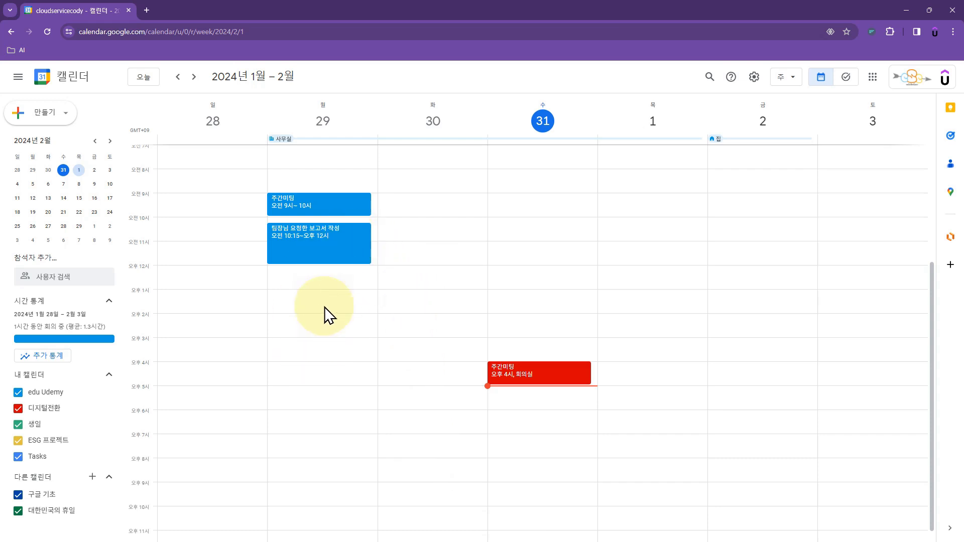
Step: Create the event "고객사 미팅" on Monday, January 29, from 오후 1:00 to 2:00
left_click(325, 293)
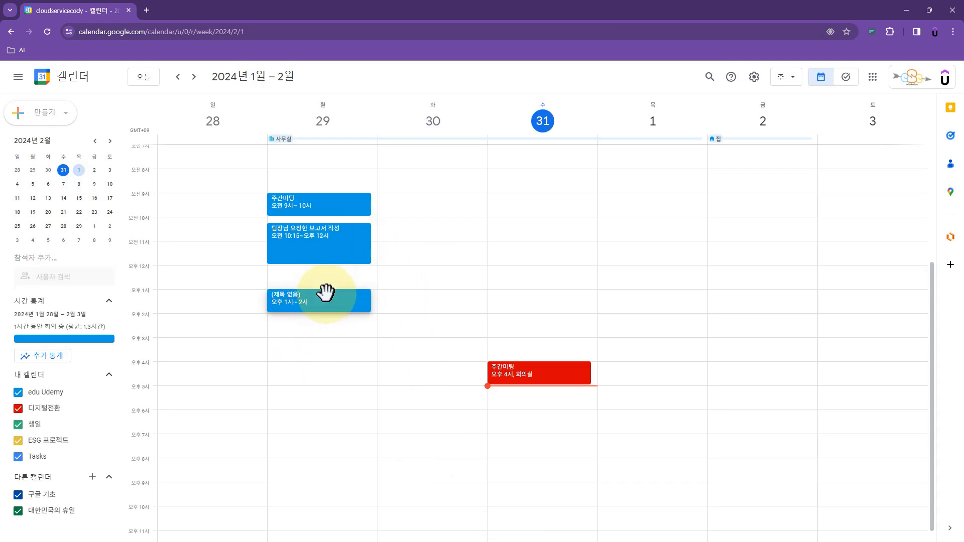
type("ㄱ")
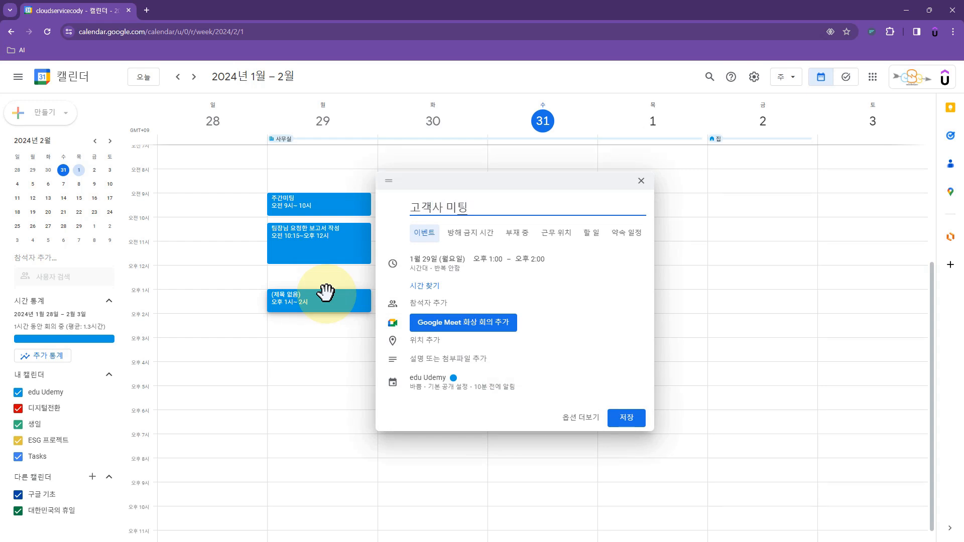
left_click(626, 417)
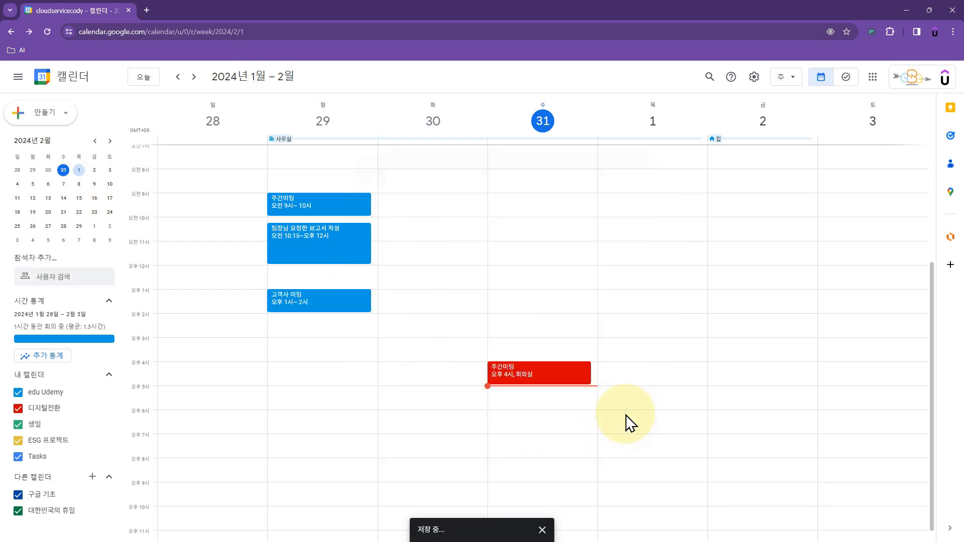